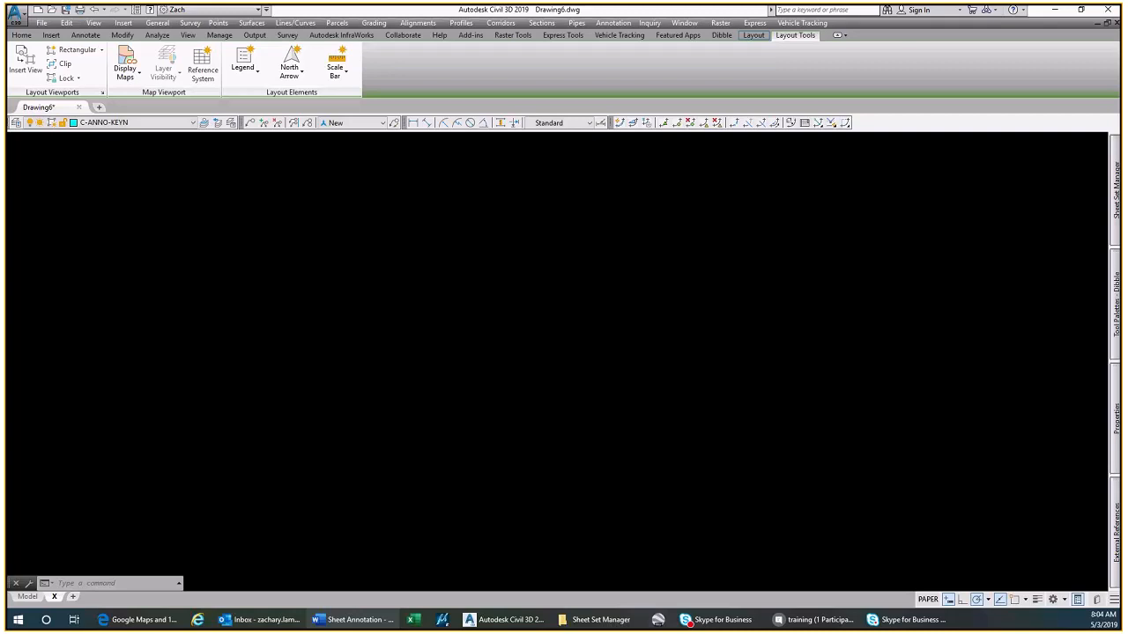
Open the Sheet Set Manager with the SHEETSET command
{"action": "left_click", "coordinate": [736, 334]}
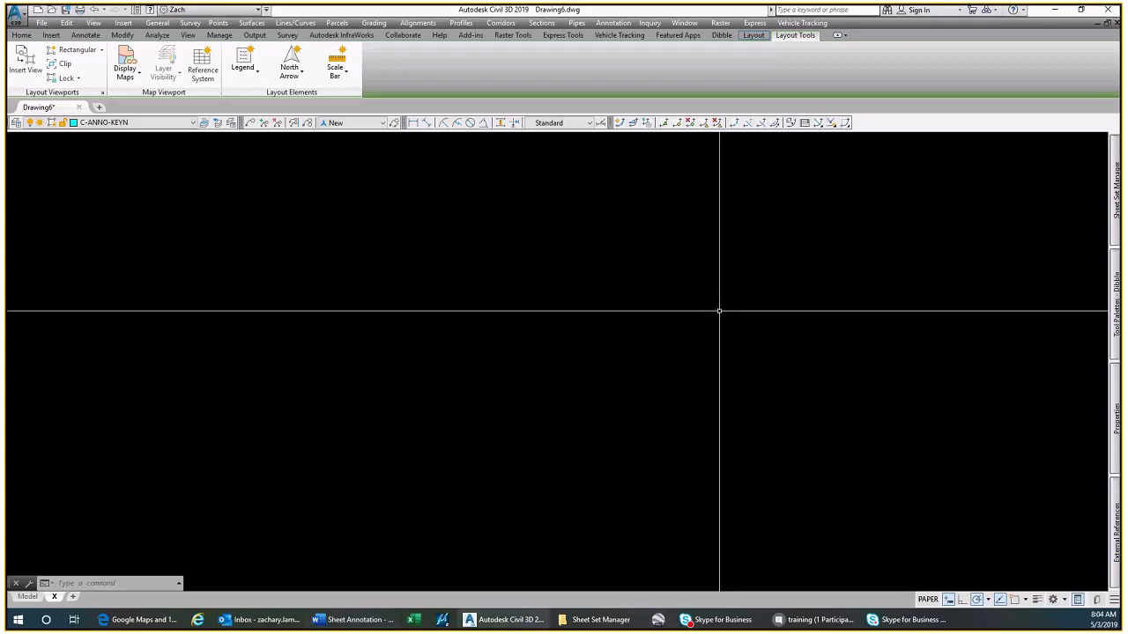
{"action": "type", "text": "SHEETSET"}
{"action": "key", "text": "Return"}
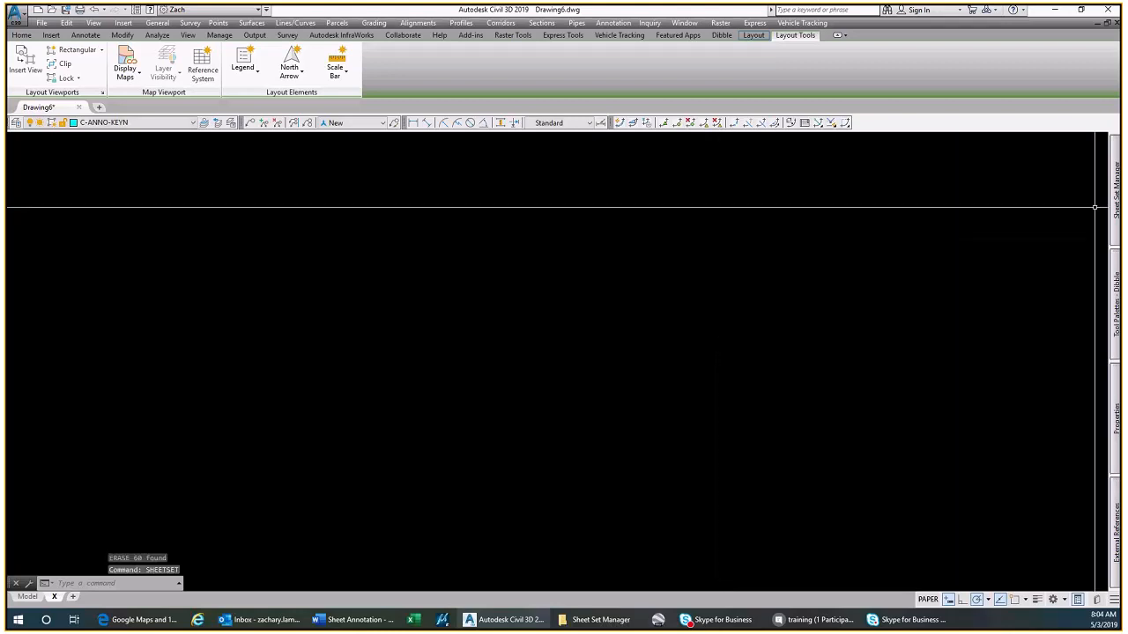
Start creating a new sheet set from an example sheet set, using Dibble-Land as the example
{"action": "mouse_move", "coordinate": [1116, 211]}
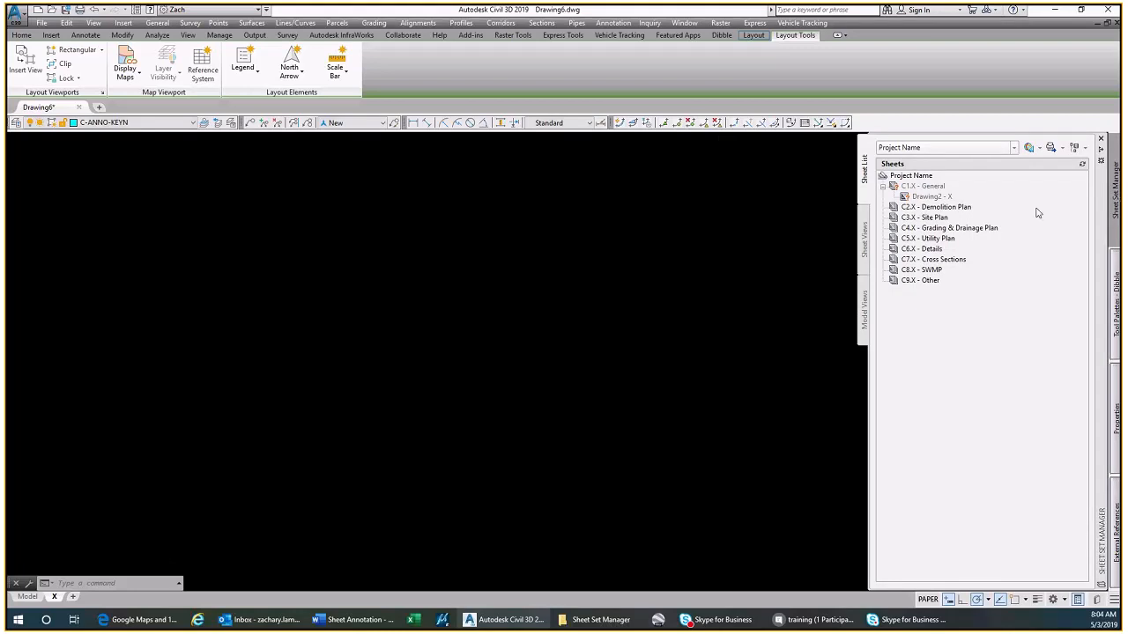
{"action": "left_click", "coordinate": [982, 153]}
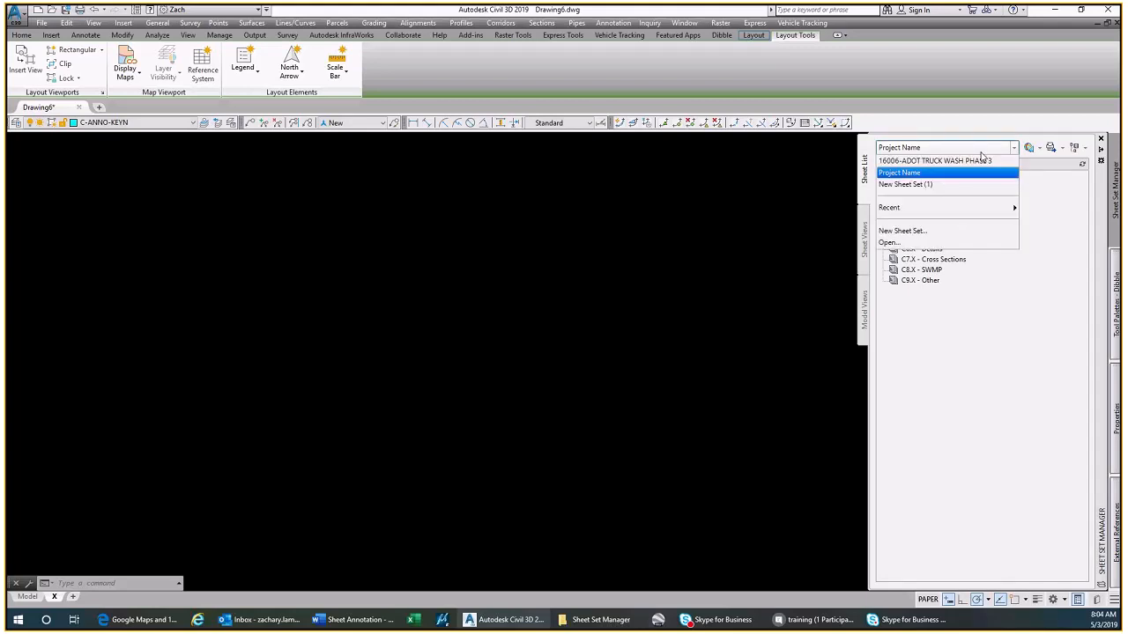
{"action": "left_click", "coordinate": [904, 231]}
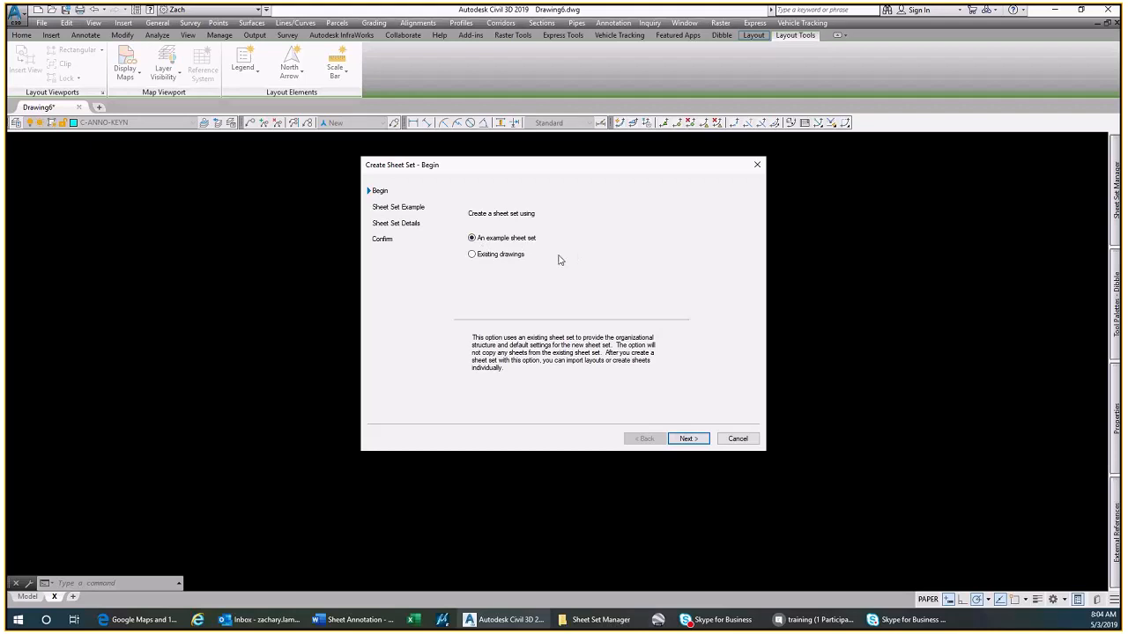
{"action": "left_click", "coordinate": [690, 439]}
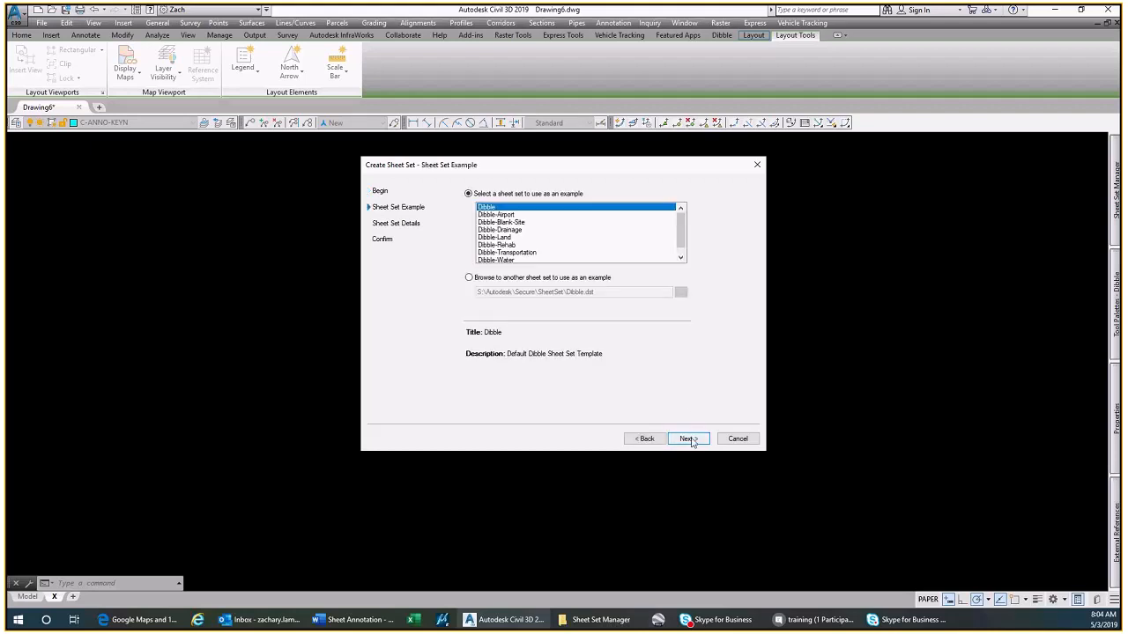
{"action": "left_click", "coordinate": [519, 238]}
{"action": "left_click", "coordinate": [695, 439]}
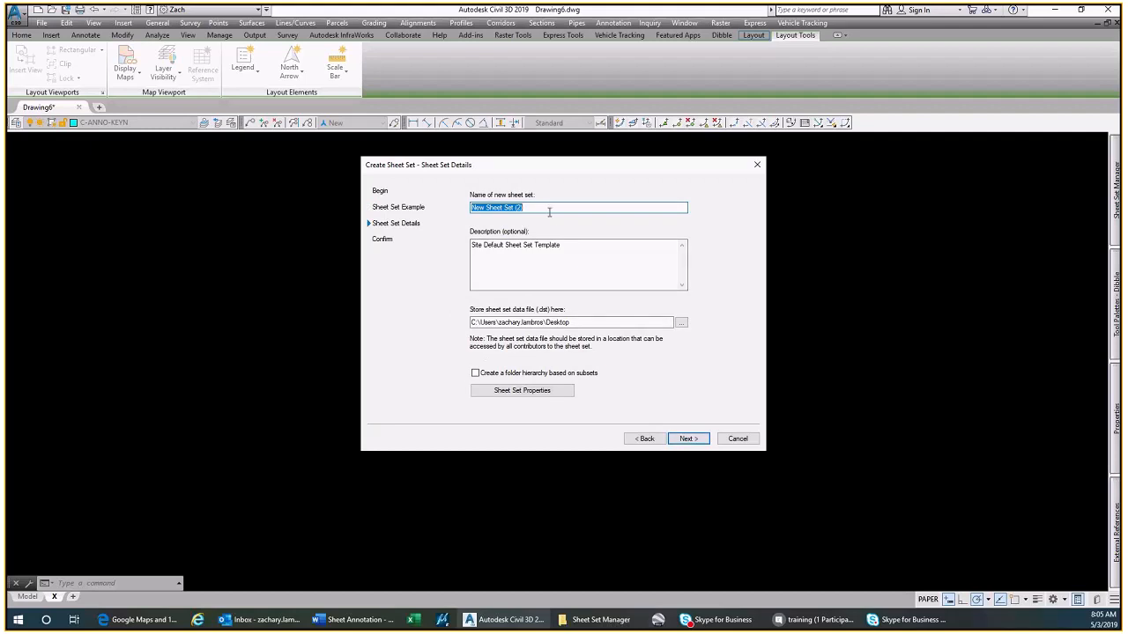
Name the new sheet set Example Project Name 123
{"action": "type", "text": "Example Sheet"}
{"action": "key", "text": "BackSpace"}
{"action": "key", "text": "BackSpace"}
{"action": "key", "text": "BackSpace"}
{"action": "key", "text": "BackSpace"}
{"action": "key", "text": "BackSpace"}
{"action": "type", "text": "Project Name 123"}
Set the storage location of the sheet set data file to the Training\Sheet Set Manager folder on the desktop
{"action": "left_click", "coordinate": [683, 323]}
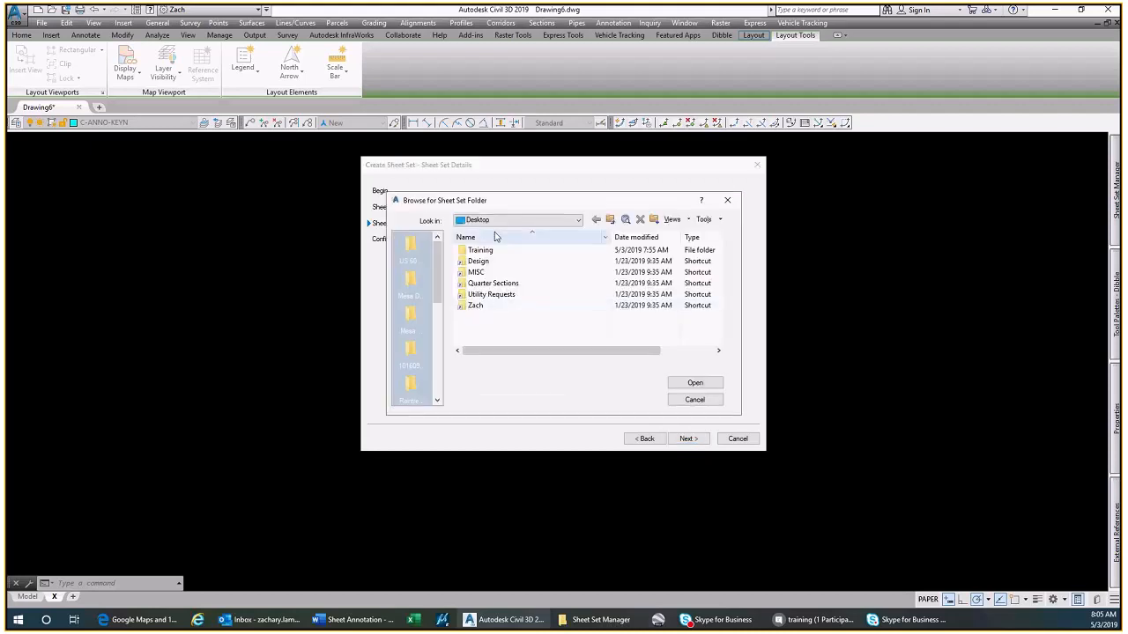
{"action": "double_click", "coordinate": [481, 250]}
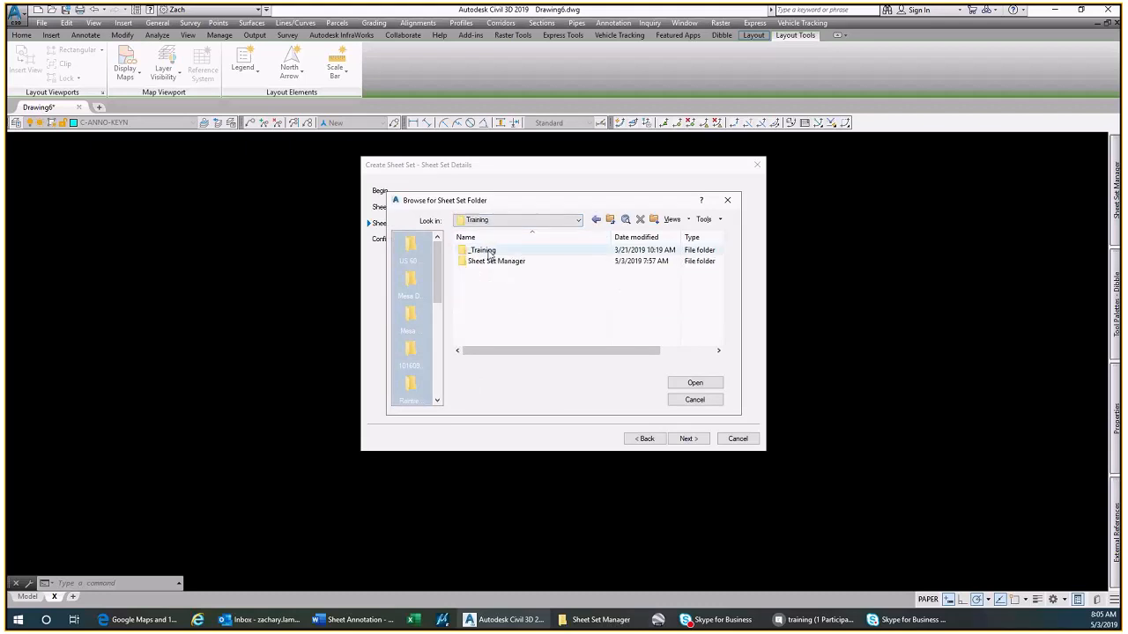
{"action": "double_click", "coordinate": [490, 261]}
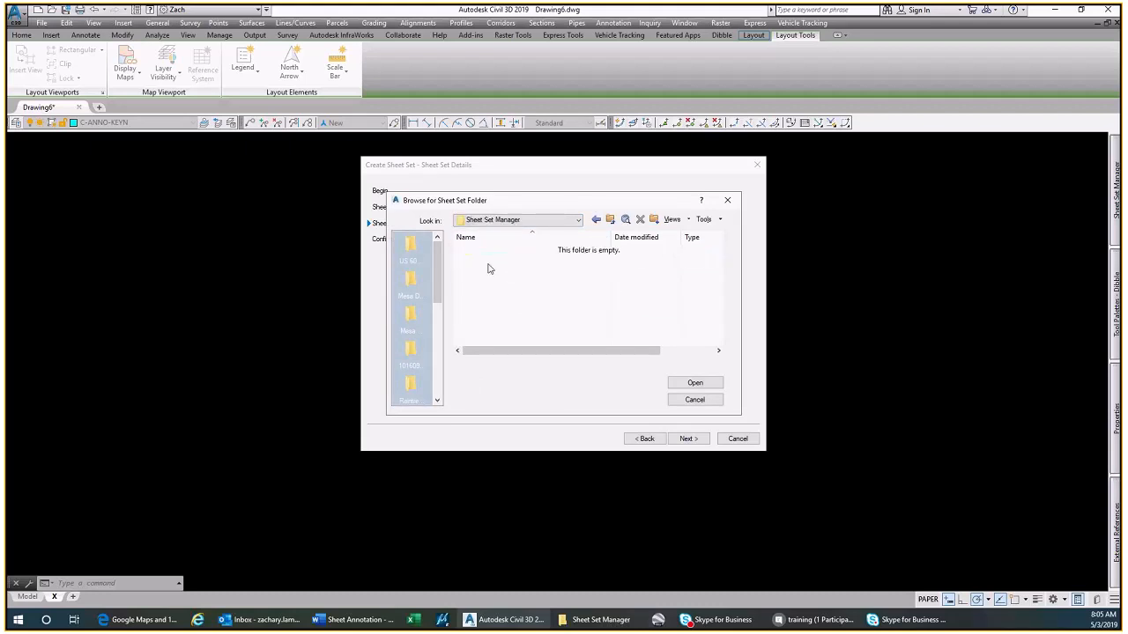
{"action": "left_click", "coordinate": [718, 384]}
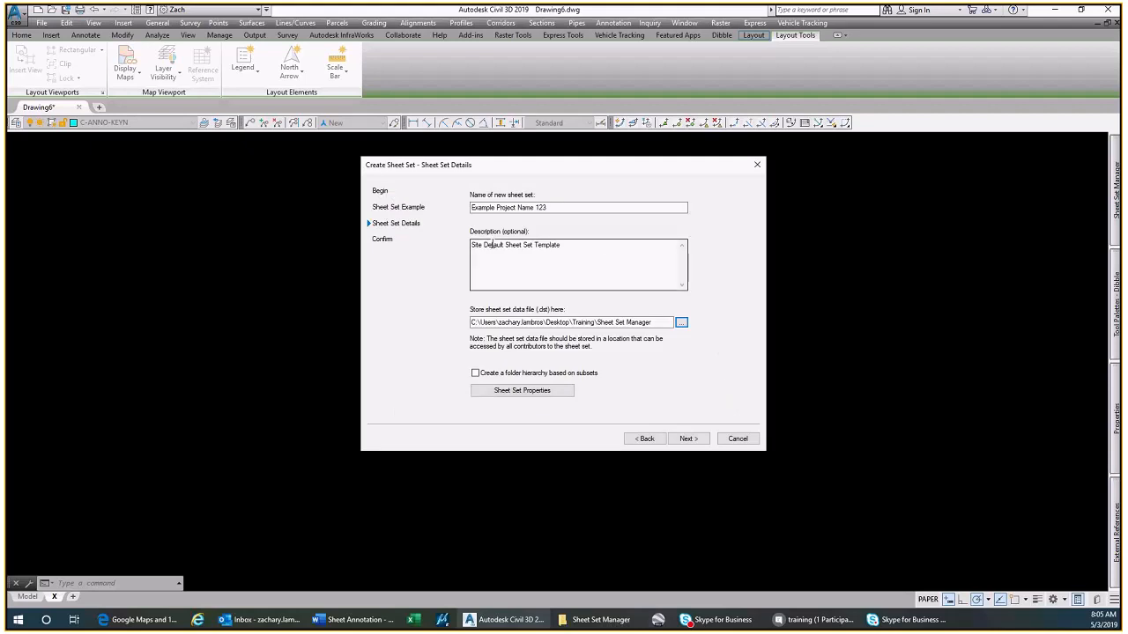
Prefix the sheet set name with 123 and proceed to the confirmation page
{"action": "left_click", "coordinate": [473, 208]}
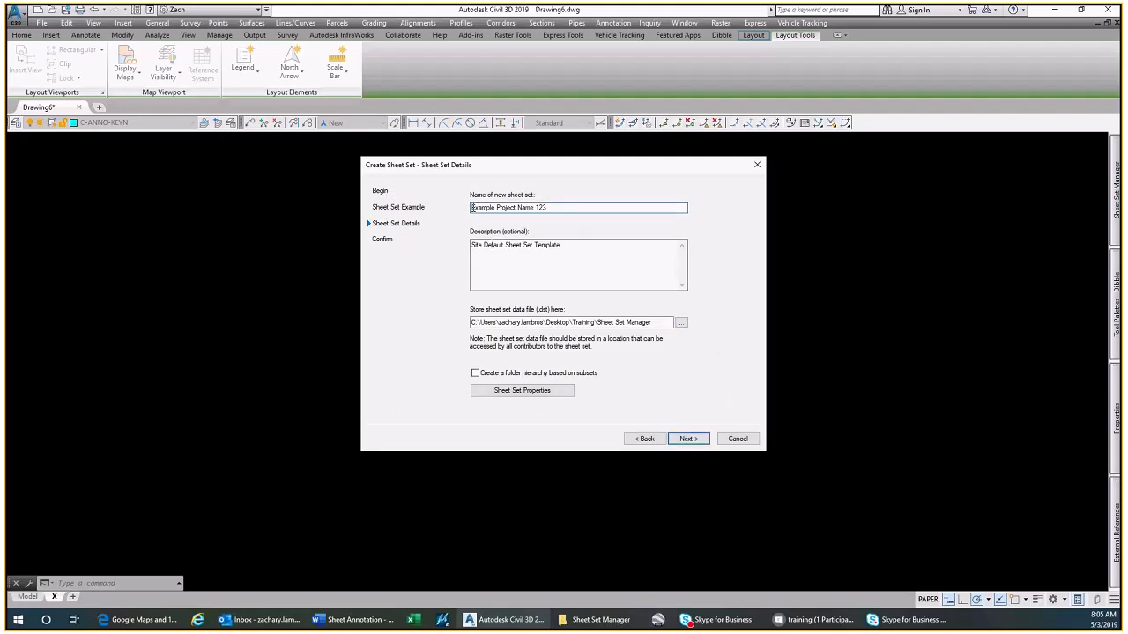
{"action": "type", "text": "123"}
{"action": "left_click", "coordinate": [691, 439]}
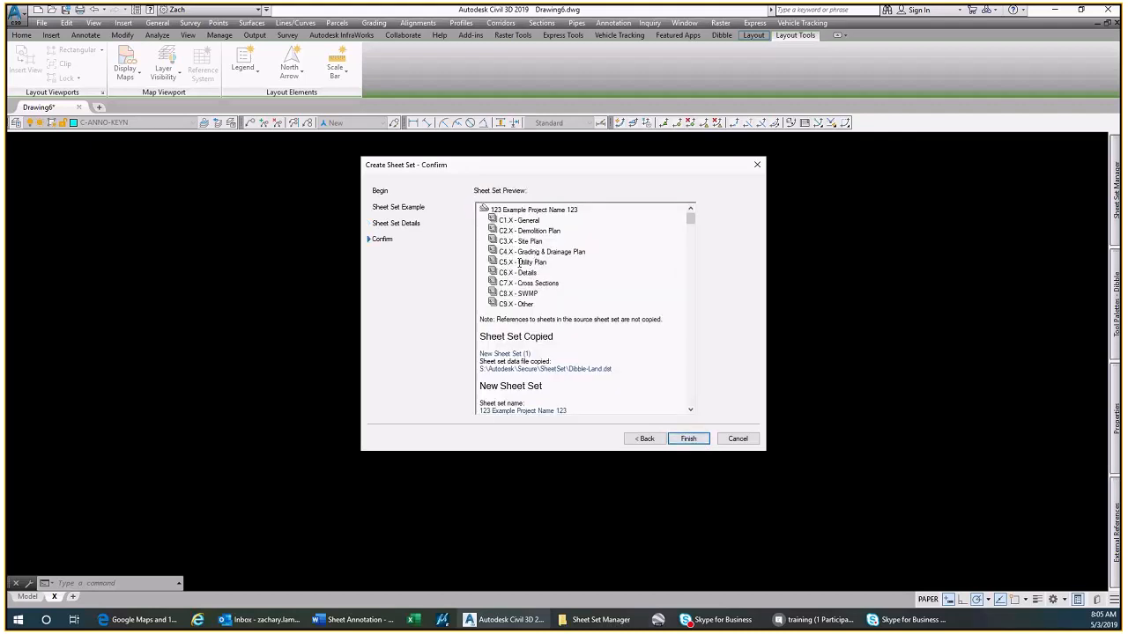
Review the name and subsets in the sheet set preview and finish creating the sheet set
{"action": "left_click_drag", "start_coordinate": [499, 209], "coordinate": [583, 209]}
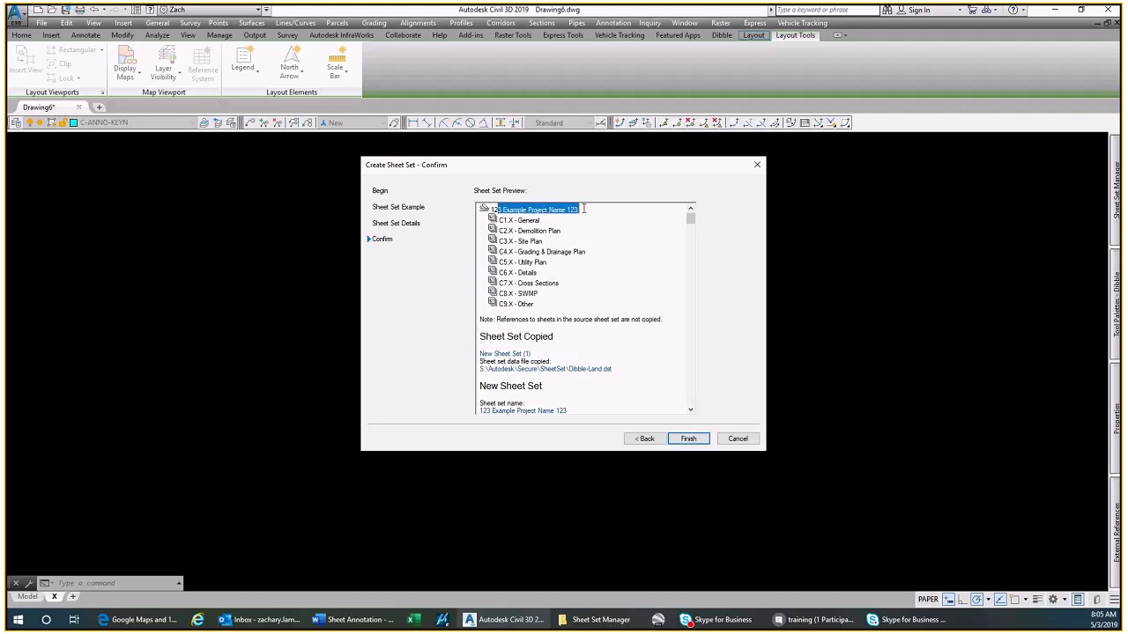
{"action": "left_click_drag", "start_coordinate": [518, 221], "coordinate": [535, 303]}
{"action": "left_click", "coordinate": [535, 303]}
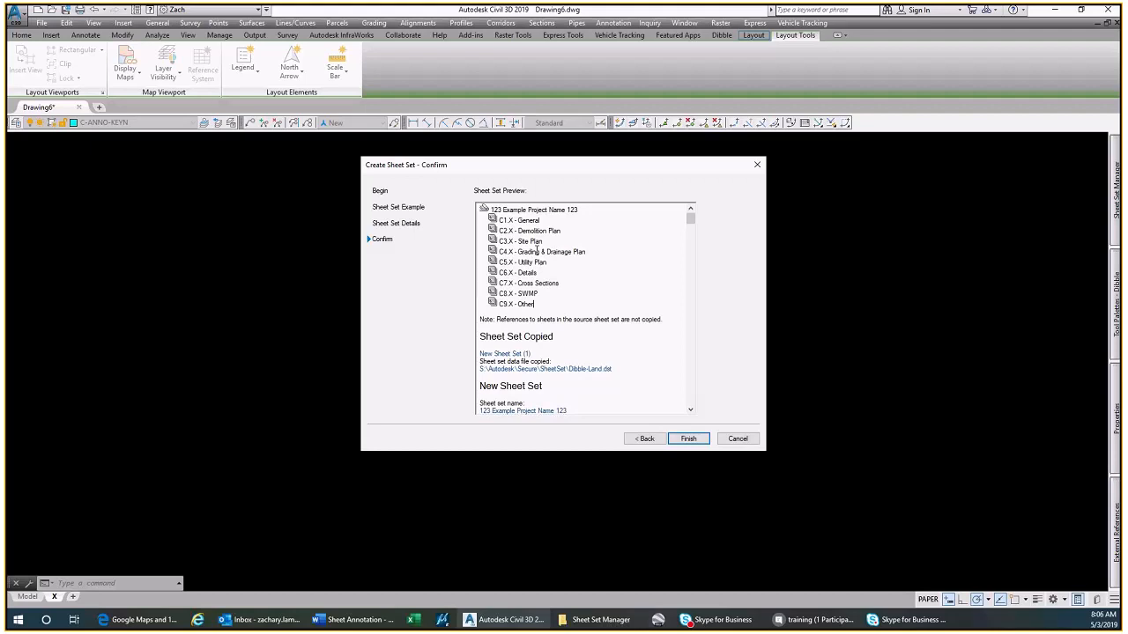
{"action": "left_click", "coordinate": [688, 439]}
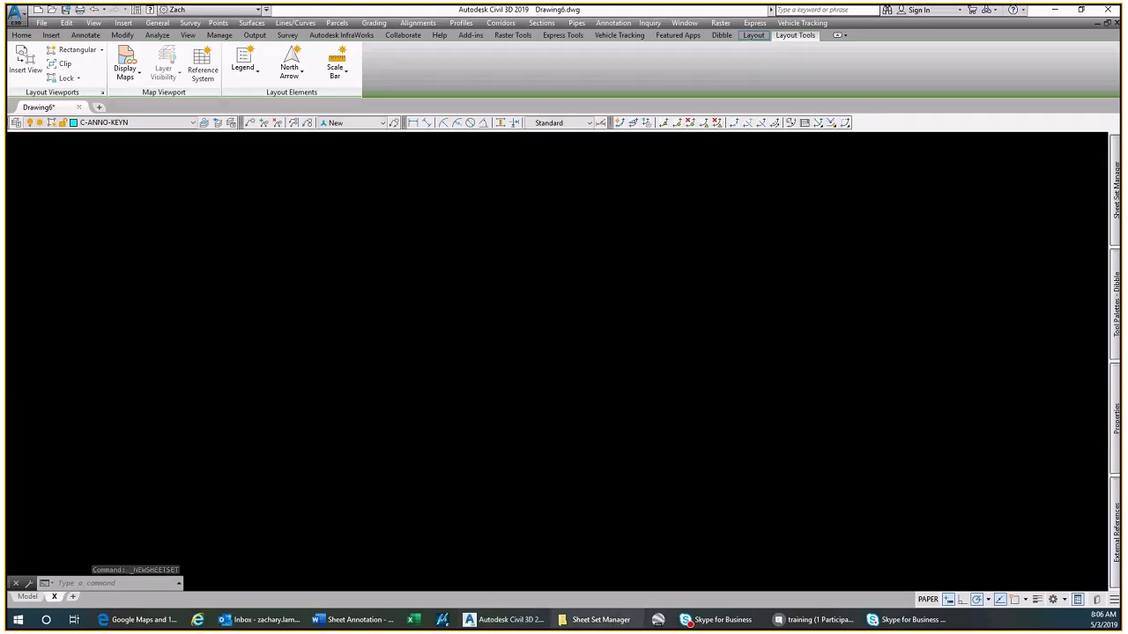
Switch to File Explorer and locate the 123 Example Project Name 123 sheet set file in the Sheet Set Manager folder
{"action": "left_click", "coordinate": [601, 619]}
{"action": "left_click_drag", "start_coordinate": [881, 106], "coordinate": [427, 30]}
{"action": "left_click", "coordinate": [467, 153]}
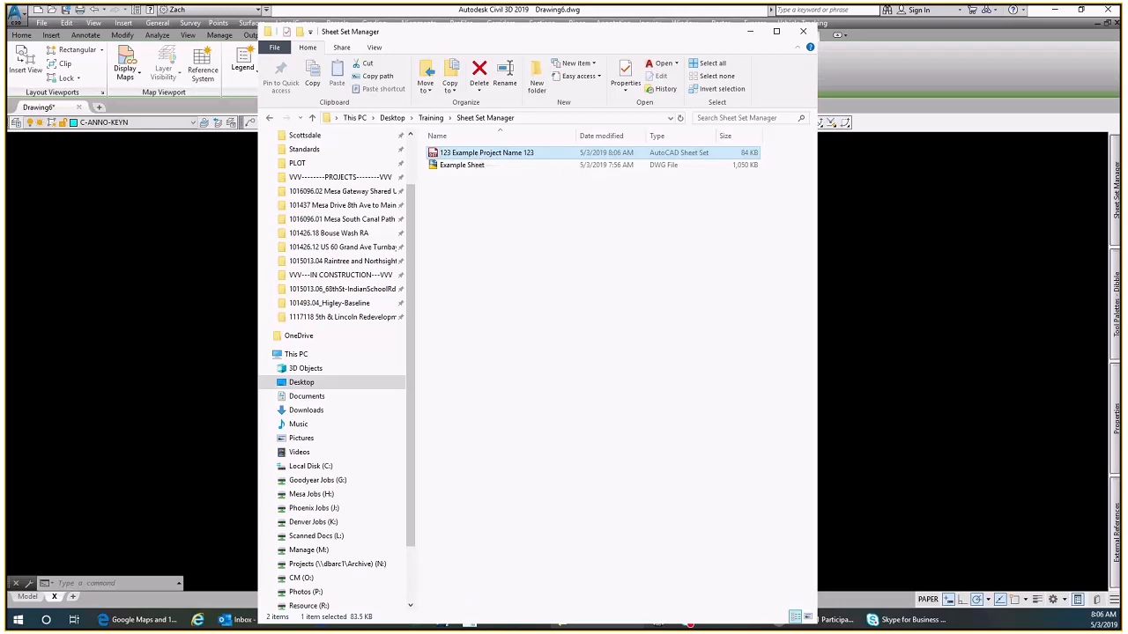
Locate the 5th & Lincoln sheet set file in the CAD folder of the 5th & Lincoln Redevelopment project, then return to Civil 3D
{"action": "left_click", "coordinate": [345, 290]}
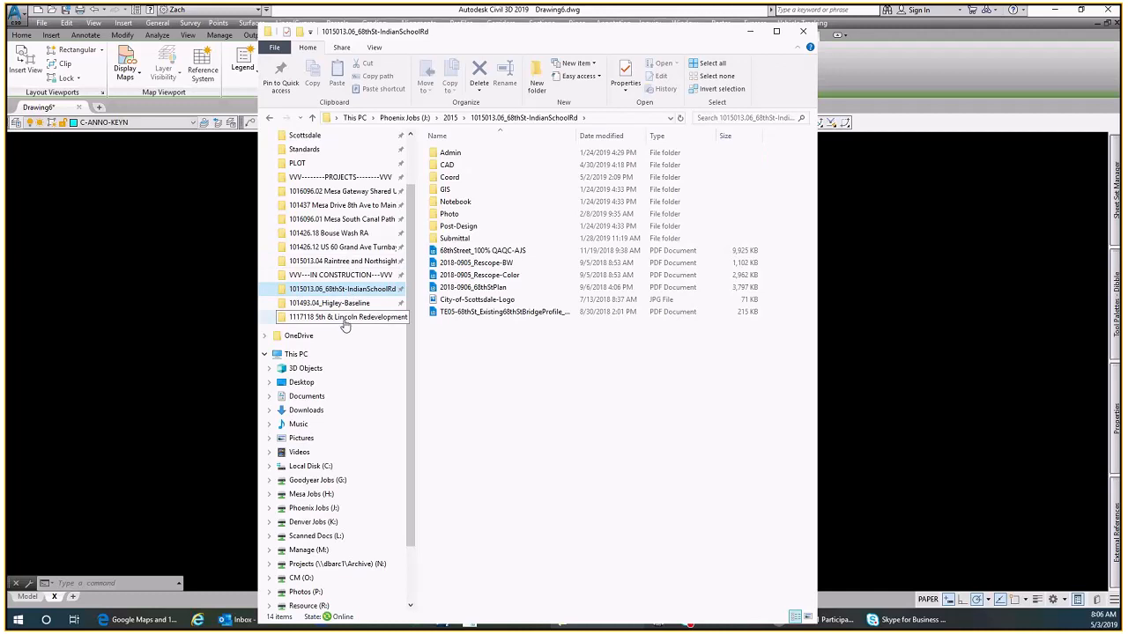
{"action": "left_click", "coordinate": [342, 318]}
{"action": "double_click", "coordinate": [453, 167]}
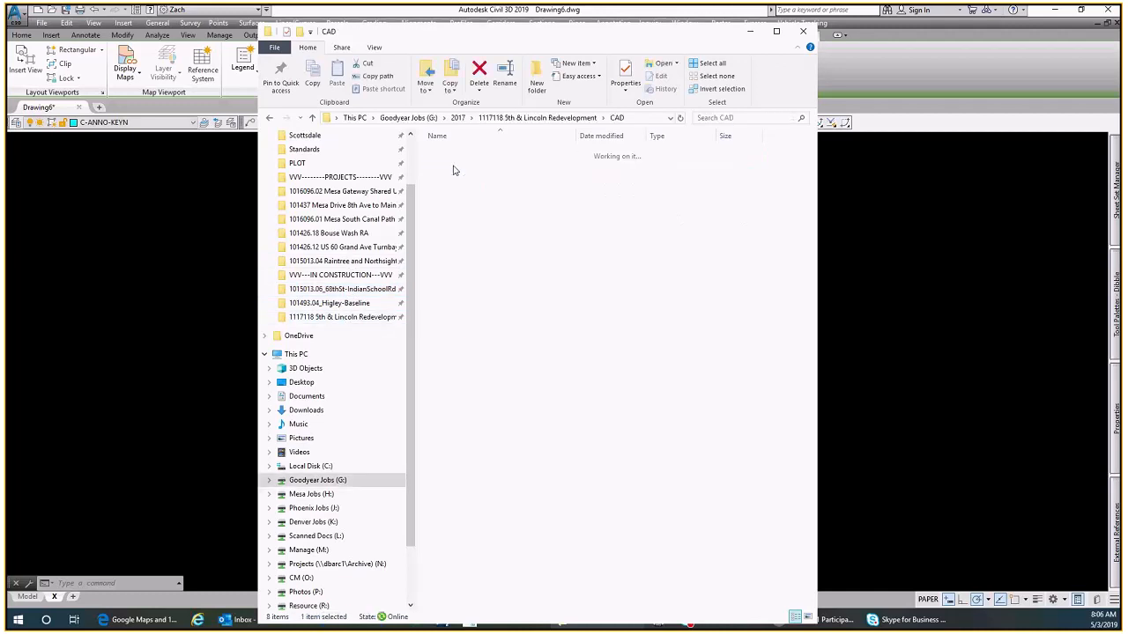
{"action": "left_click", "coordinate": [476, 251]}
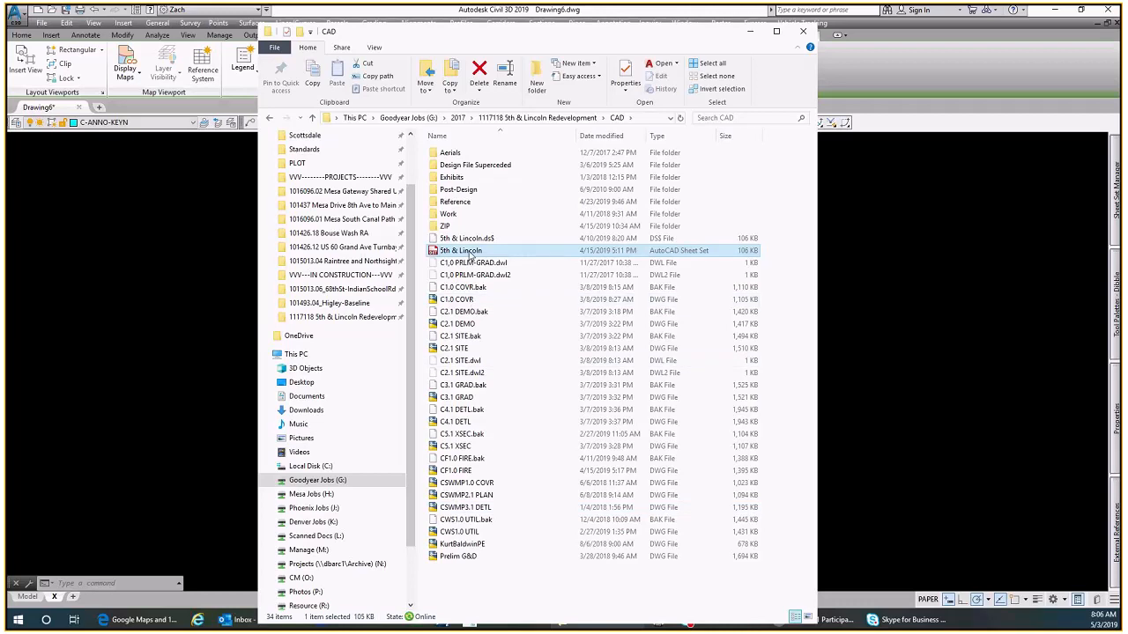
{"action": "left_click_drag", "start_coordinate": [504, 35], "coordinate": [1127, 68]}
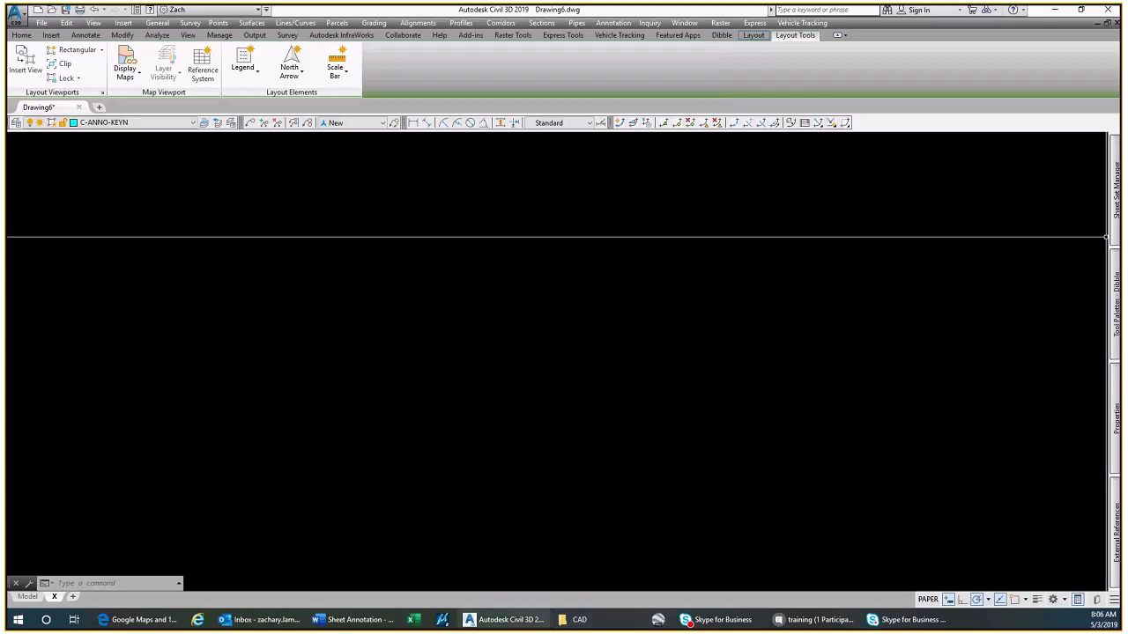
Close the 16006-ADOT TRUCK WASH PHASE 3, Project Name and New Sheet Set (1) sheet sets, keeping 123 Example Project Name 123 current
{"action": "mouse_move", "coordinate": [1113, 234]}
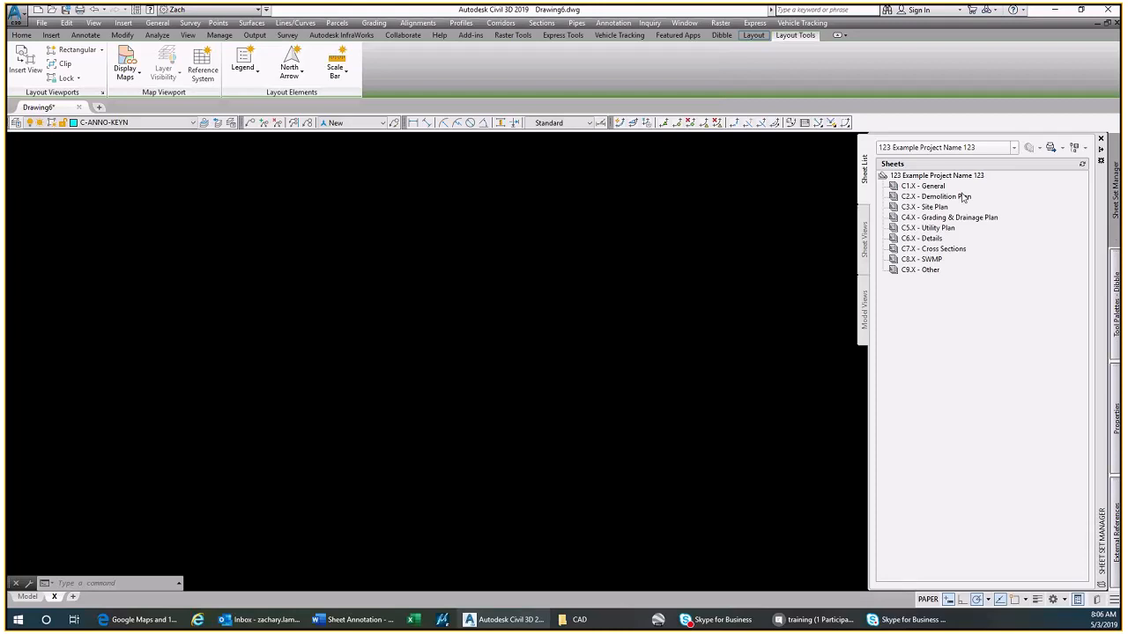
{"action": "left_click", "coordinate": [925, 150]}
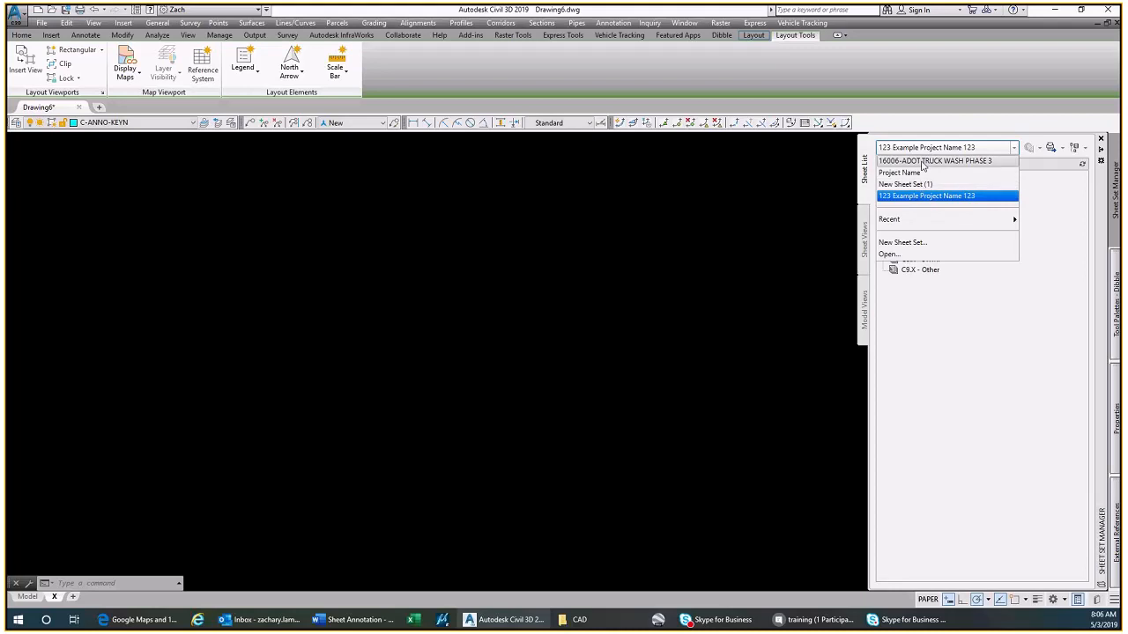
{"action": "right_click", "coordinate": [923, 163]}
{"action": "left_click", "coordinate": [961, 169]}
{"action": "right_click", "coordinate": [930, 164]}
{"action": "left_click", "coordinate": [970, 167]}
{"action": "right_click", "coordinate": [925, 163]}
{"action": "left_click", "coordinate": [959, 174]}
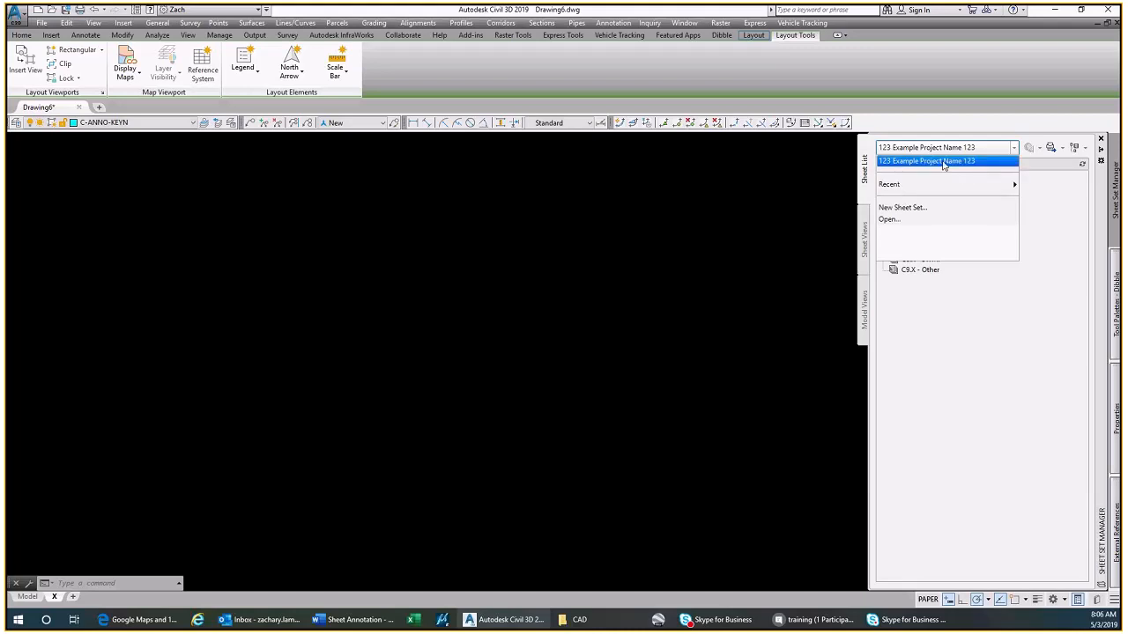
{"action": "left_click", "coordinate": [944, 164]}
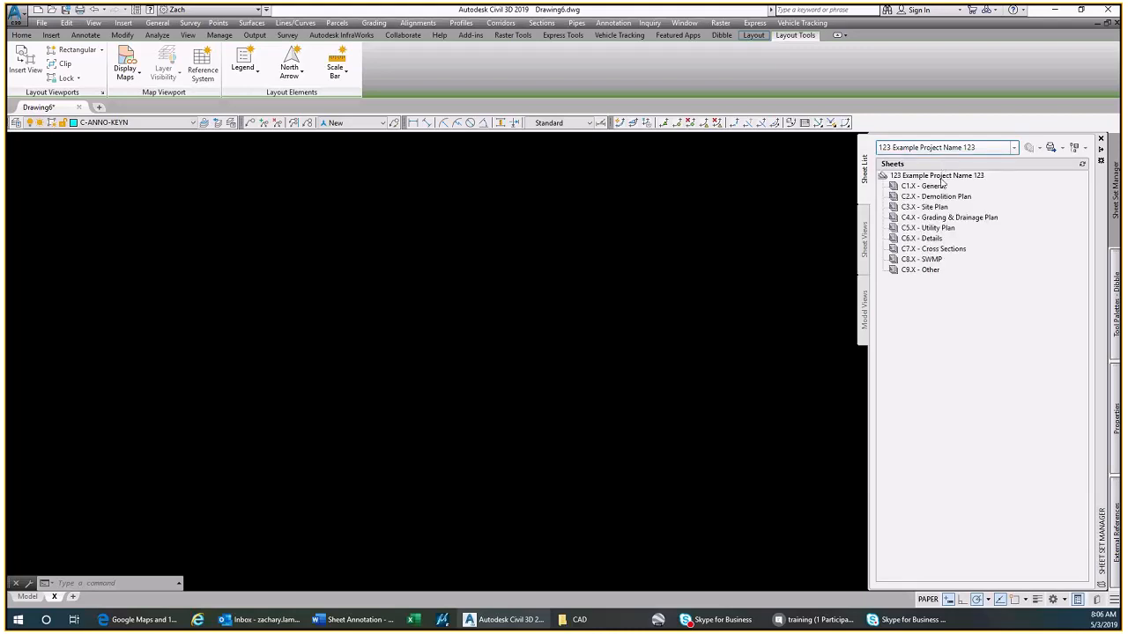
Remove all nine template subsets, from C1.X - General through C9.X - Other, from the 123 Example Project Name 123 sheet set
{"action": "left_click", "coordinate": [939, 188]}
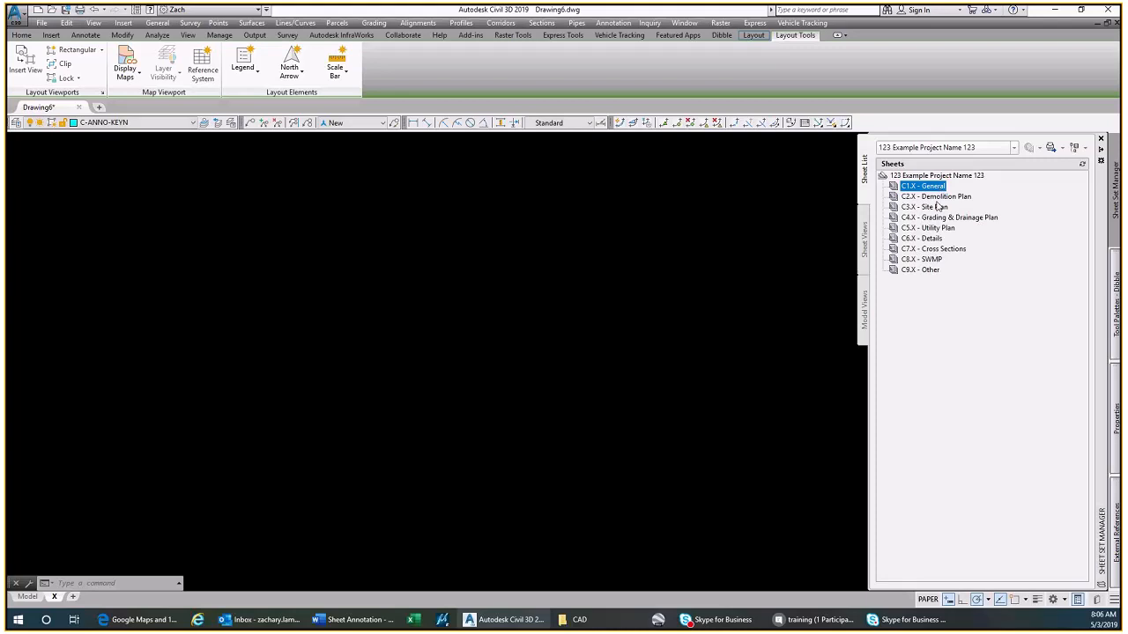
{"action": "right_click", "coordinate": [939, 188]}
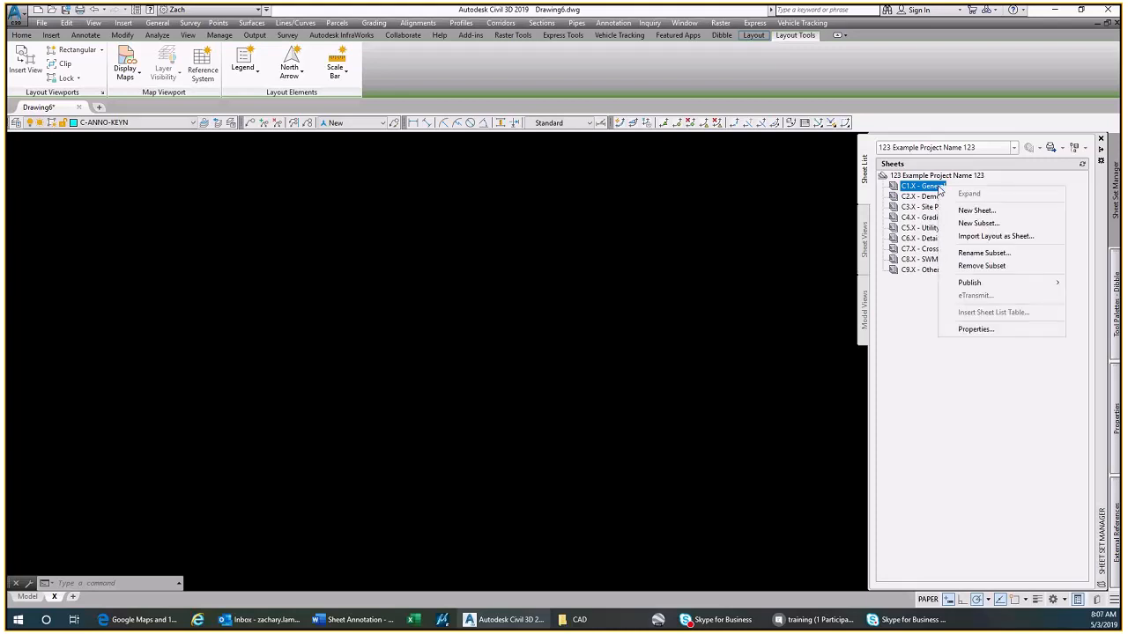
{"action": "left_click", "coordinate": [981, 266]}
{"action": "right_click", "coordinate": [925, 186]}
{"action": "left_click", "coordinate": [960, 264]}
{"action": "right_click", "coordinate": [942, 186]}
{"action": "left_click", "coordinate": [974, 264]}
{"action": "right_click", "coordinate": [941, 186]}
{"action": "left_click", "coordinate": [973, 264]}
{"action": "right_click", "coordinate": [941, 186]}
{"action": "left_click", "coordinate": [974, 265]}
{"action": "right_click", "coordinate": [941, 186]}
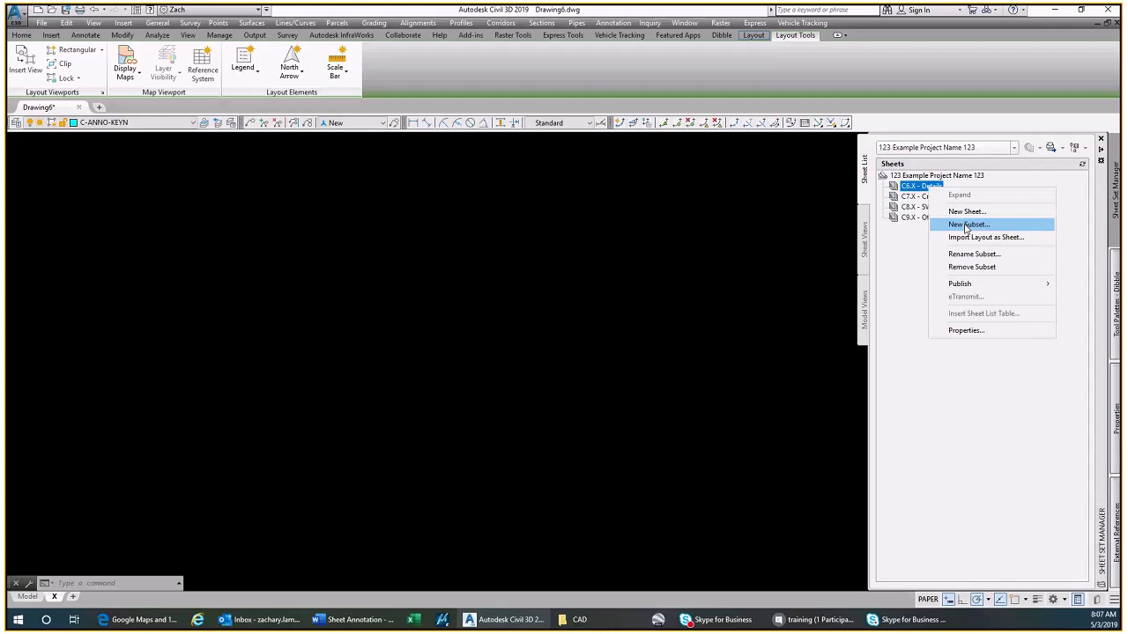
{"action": "left_click", "coordinate": [973, 264]}
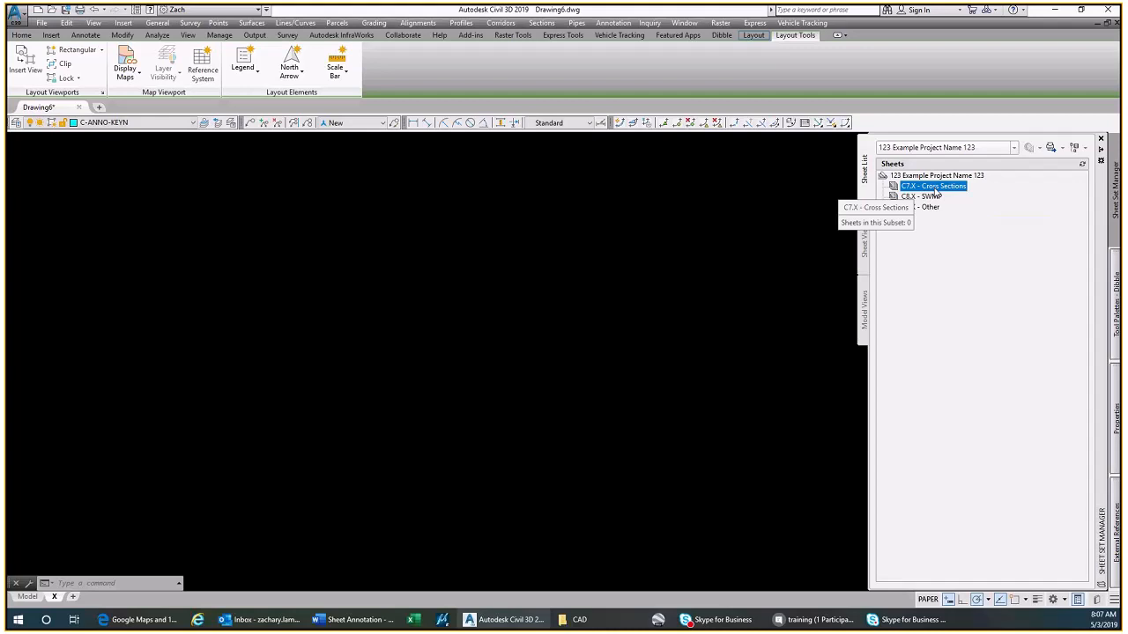
{"action": "right_click", "coordinate": [932, 188]}
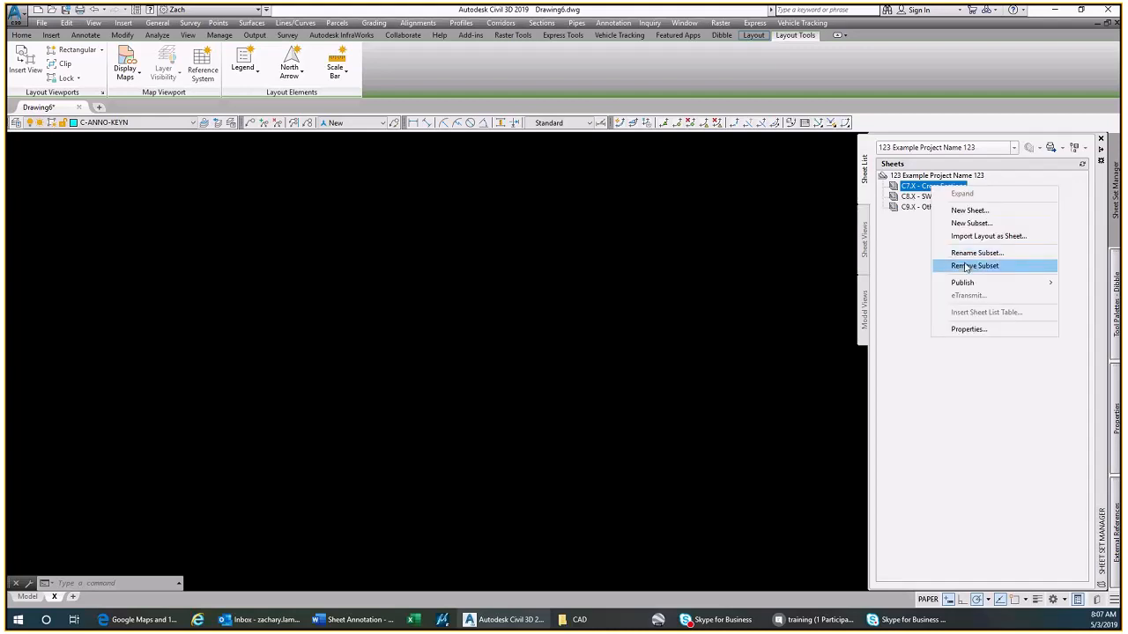
{"action": "left_click", "coordinate": [966, 266]}
{"action": "right_click", "coordinate": [937, 184]}
{"action": "left_click", "coordinate": [978, 266]}
{"action": "right_click", "coordinate": [932, 187]}
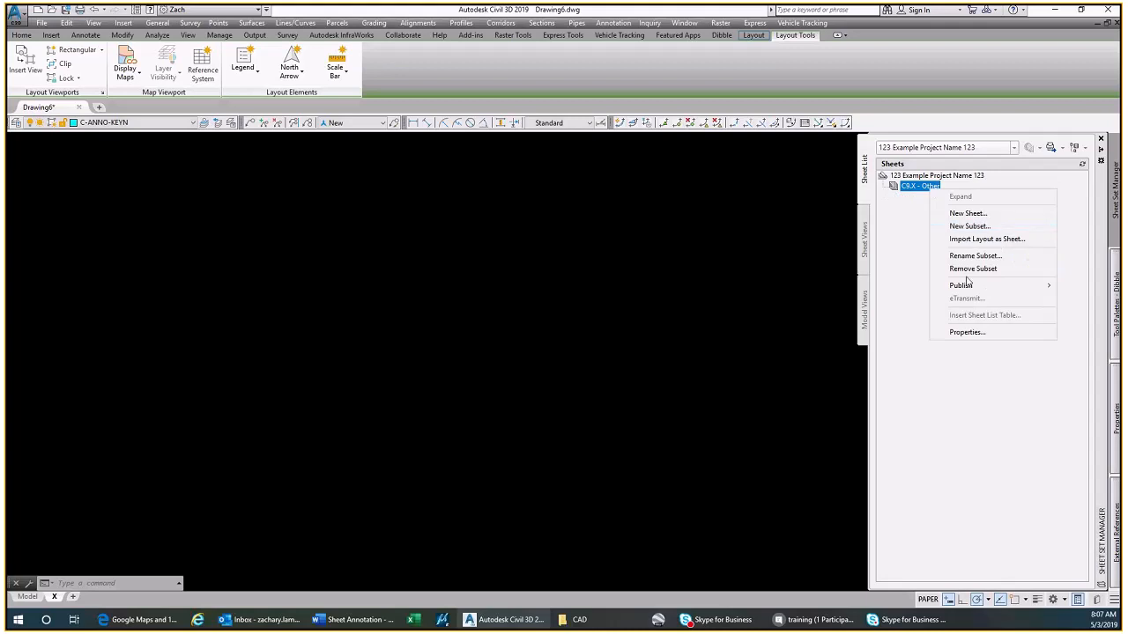
{"action": "left_click", "coordinate": [973, 266]}
Create a new subset named General directly under the 123 Example Project Name 123 sheet set
{"action": "right_click", "coordinate": [934, 179]}
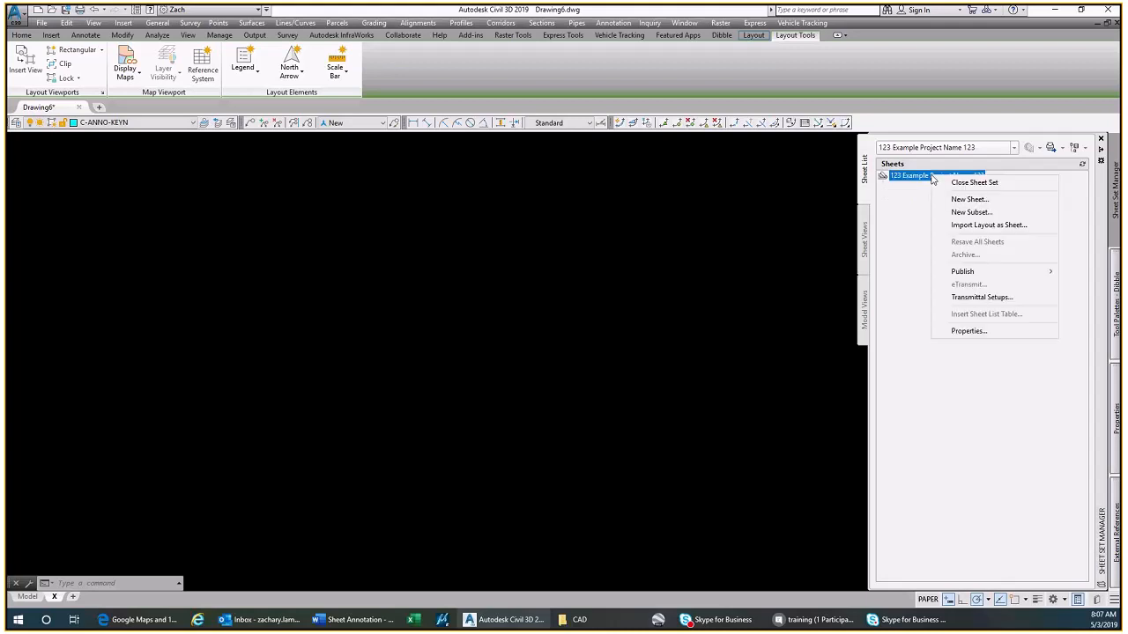
{"action": "left_click", "coordinate": [957, 214]}
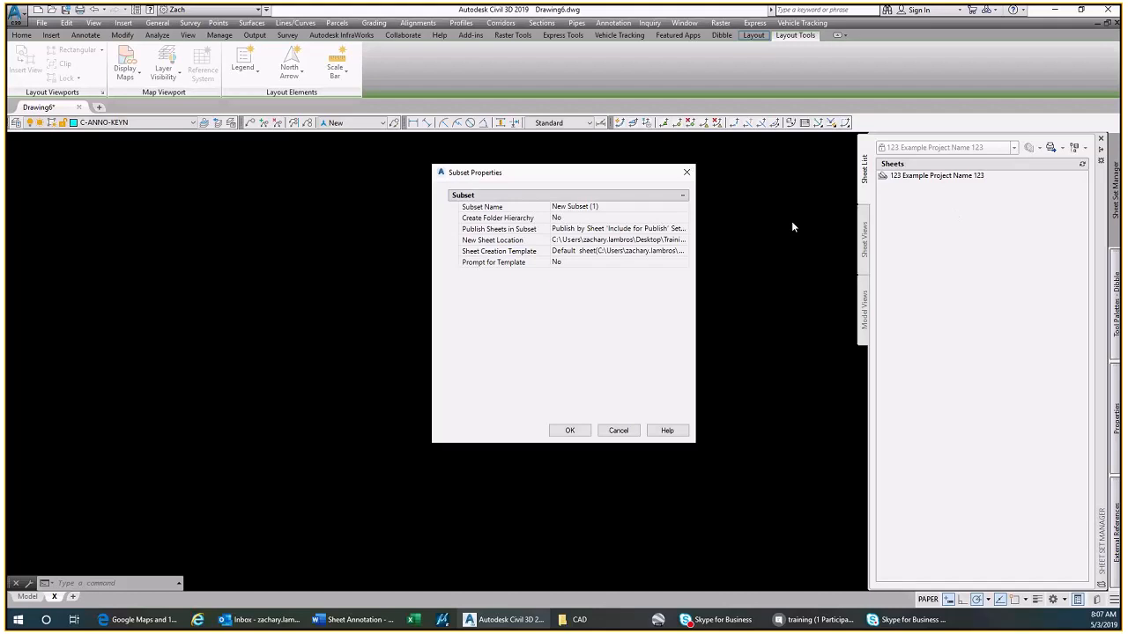
{"action": "left_click", "coordinate": [622, 205]}
{"action": "type", "text": "eneral"}
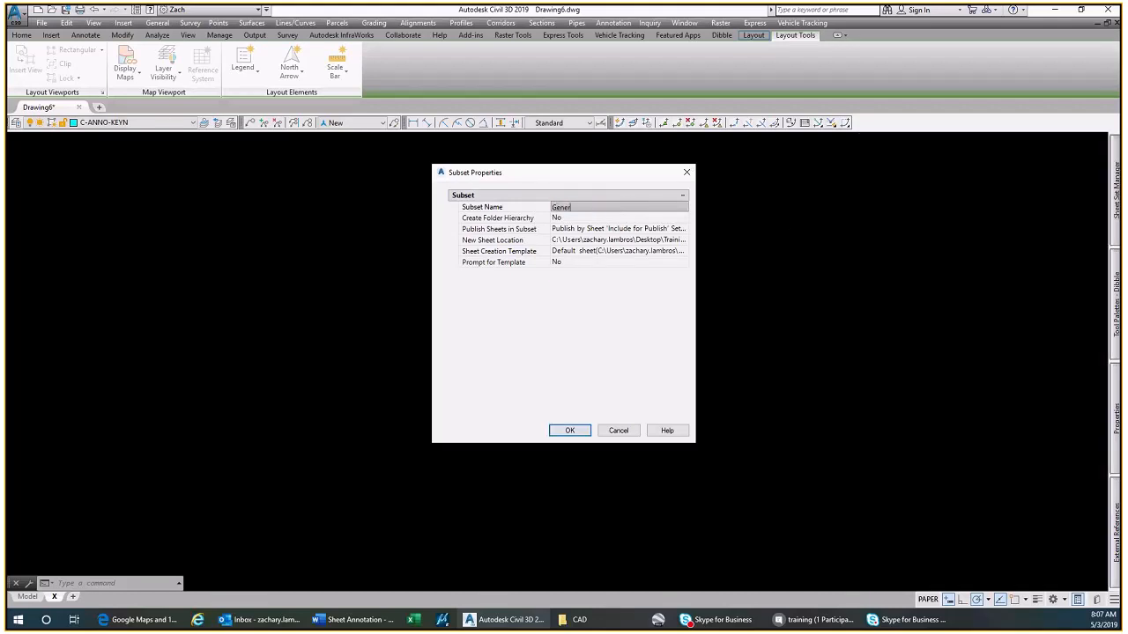
{"action": "left_click", "coordinate": [579, 431]}
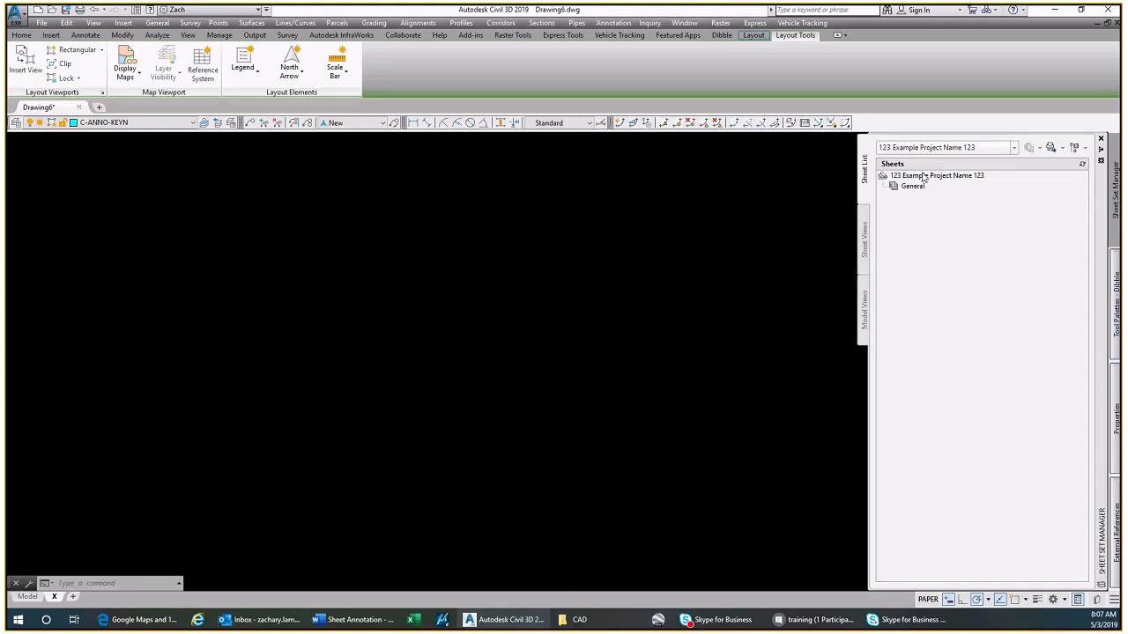
Create a new subset named Demolition directly under the 123 Example Project Name 123 sheet set
{"action": "right_click", "coordinate": [924, 178]}
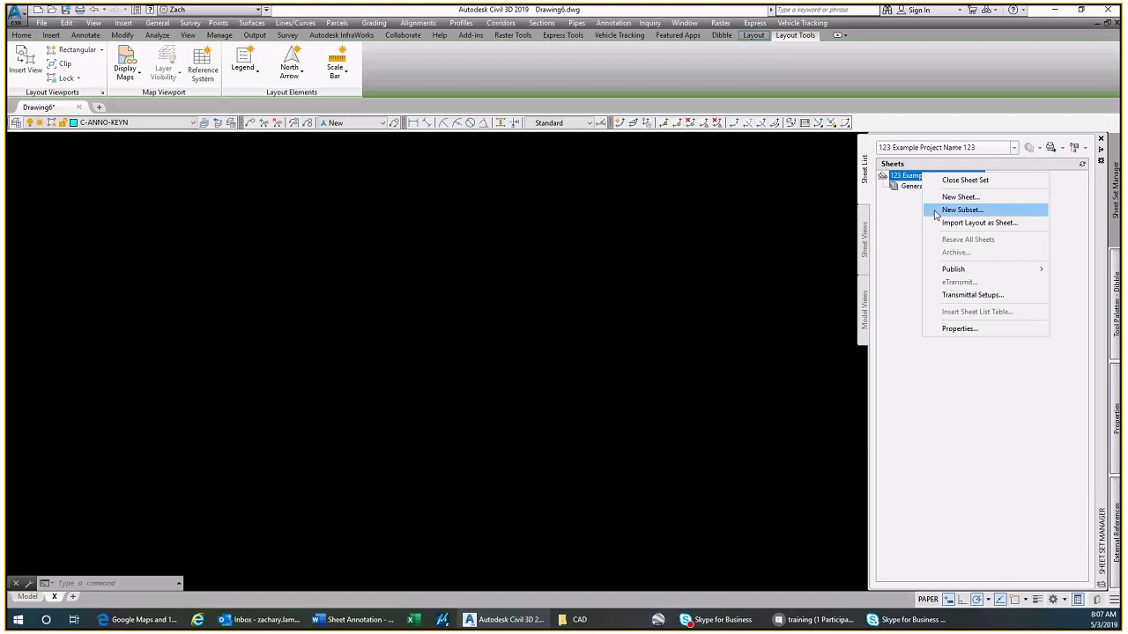
{"action": "left_click", "coordinate": [932, 209]}
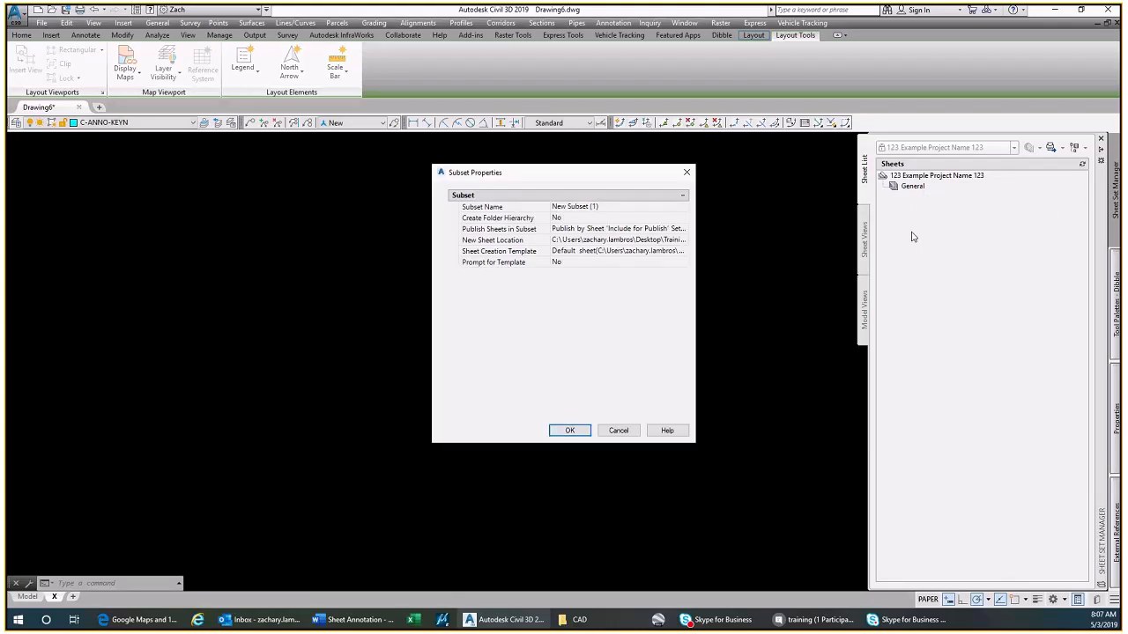
{"action": "left_click", "coordinate": [517, 209]}
{"action": "type", "text": "Demolition"}
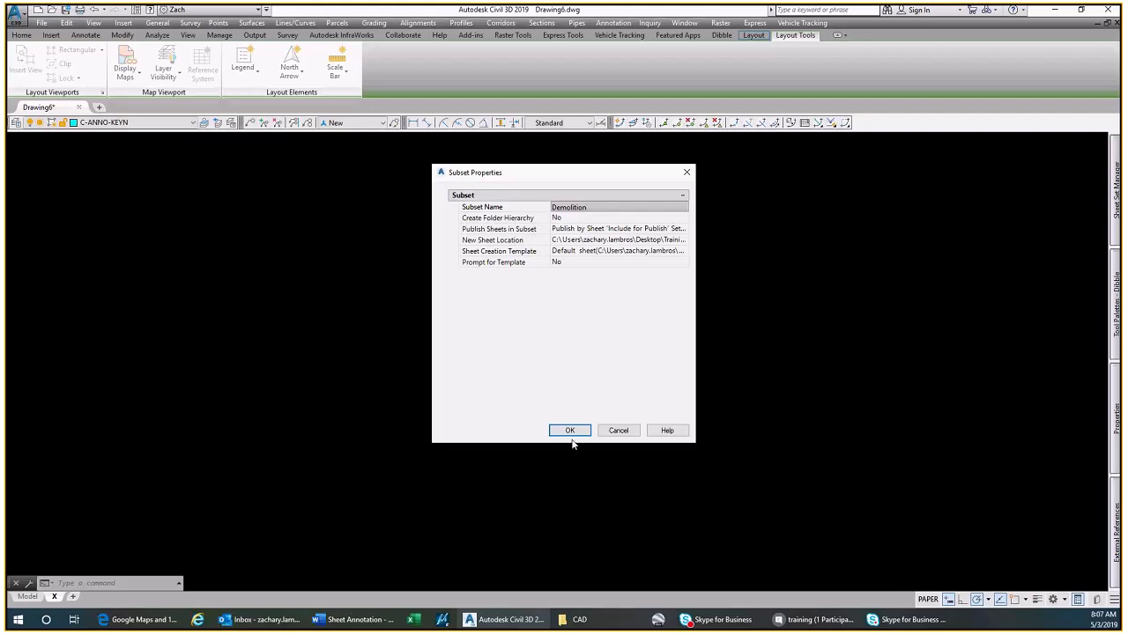
{"action": "left_click", "coordinate": [571, 431]}
{"action": "mouse_move", "coordinate": [1111, 222]}
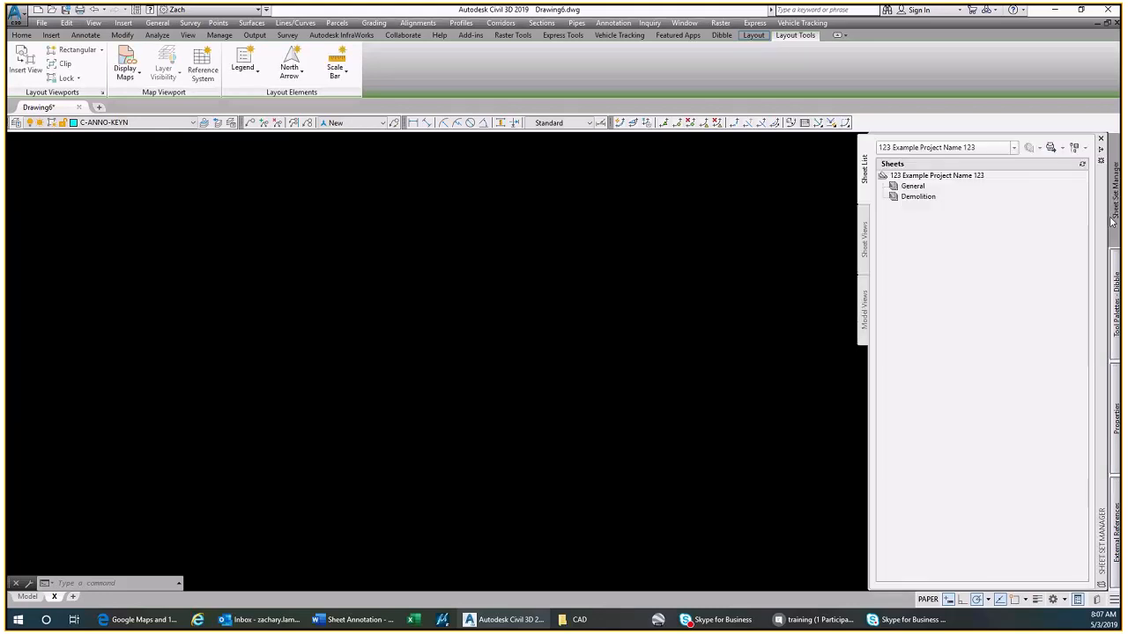
Import layout X of Example Sheet.dwg, from the Training\Sheet Set Manager folder on the desktop, as a sheet in the Demolition subset
{"action": "right_click", "coordinate": [916, 197]}
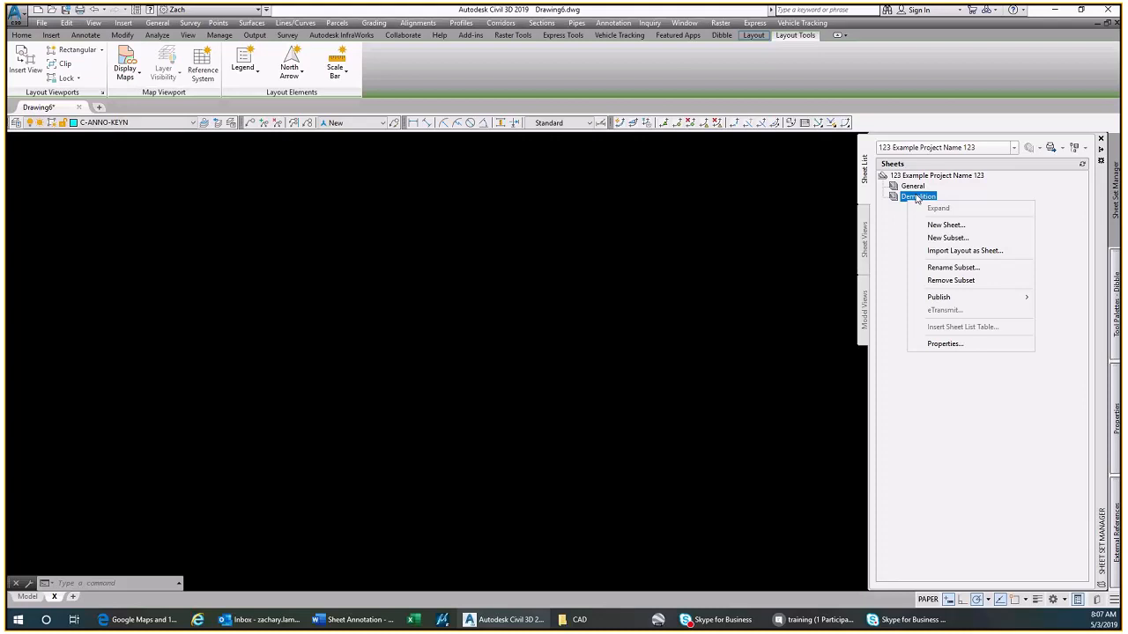
{"action": "left_click", "coordinate": [962, 251]}
{"action": "left_click", "coordinate": [557, 218]}
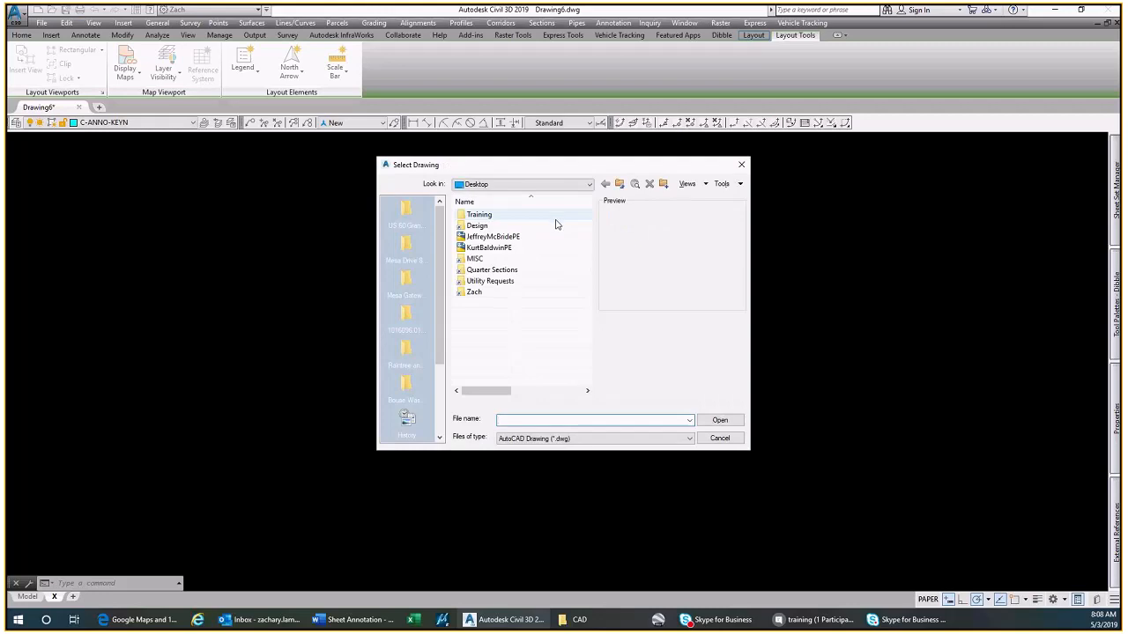
{"action": "double_click", "coordinate": [507, 216]}
{"action": "left_click", "coordinate": [485, 226]}
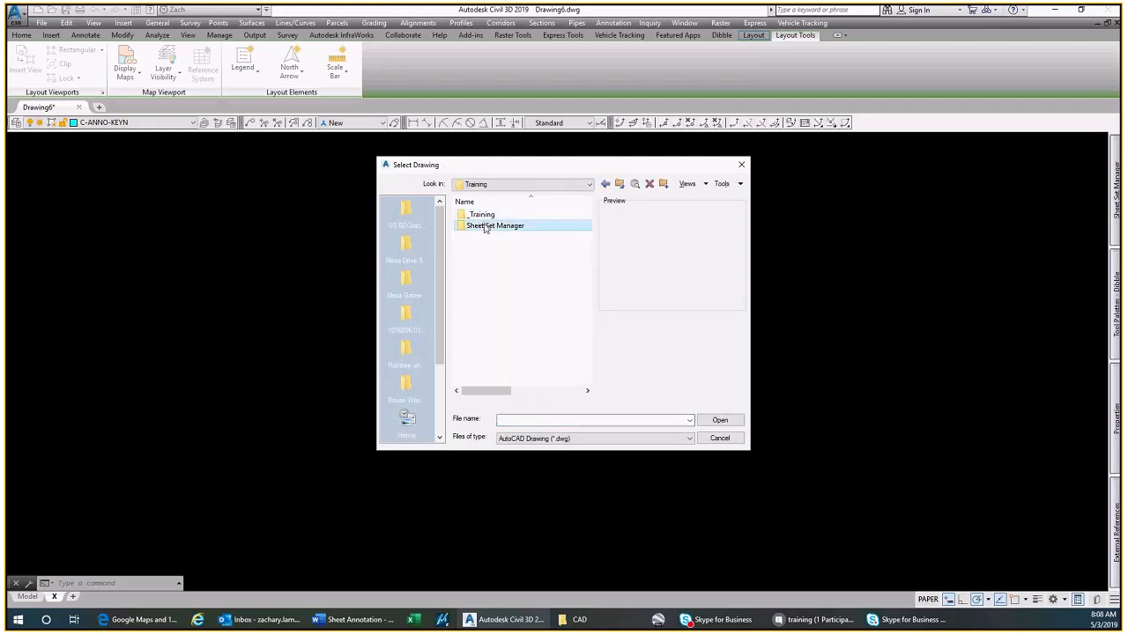
{"action": "double_click", "coordinate": [485, 226]}
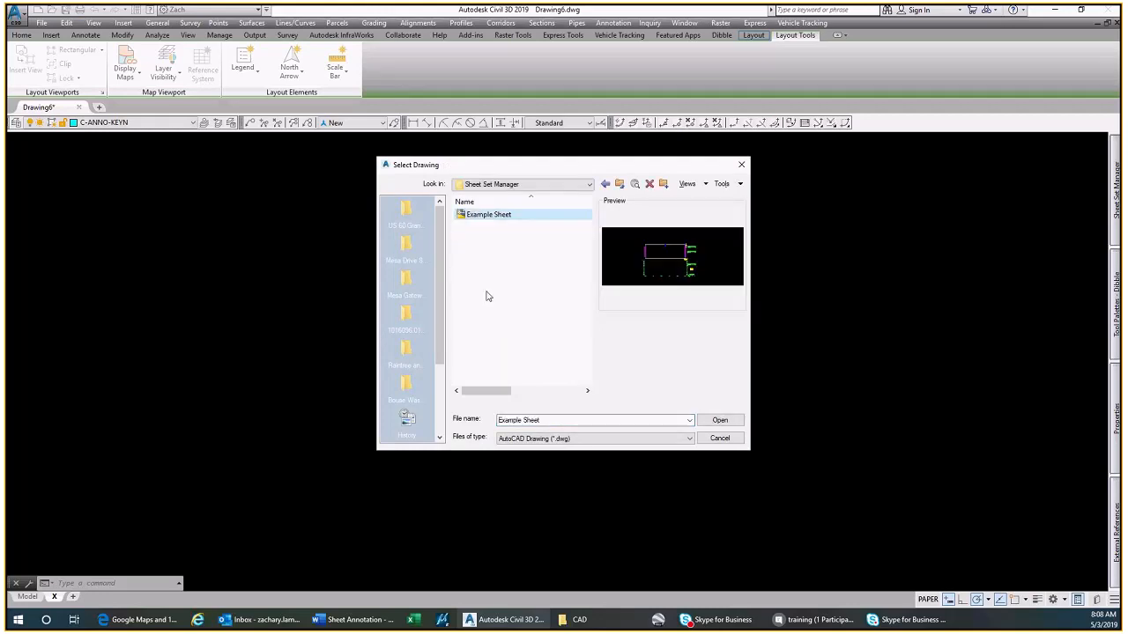
{"action": "left_click", "coordinate": [714, 421]}
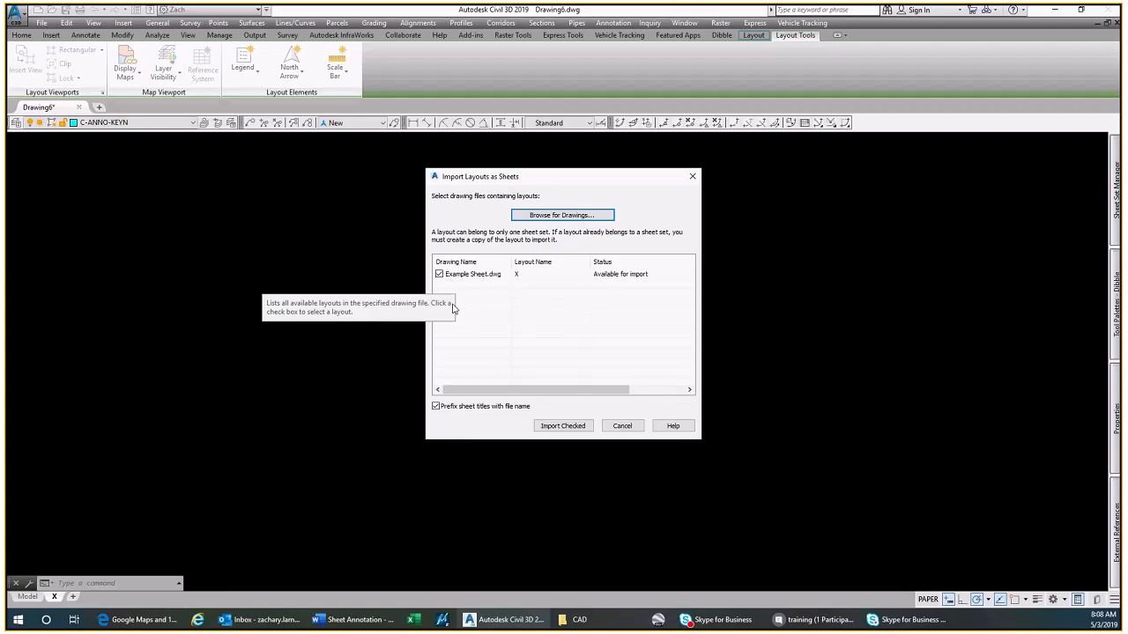
{"action": "left_click", "coordinate": [564, 426]}
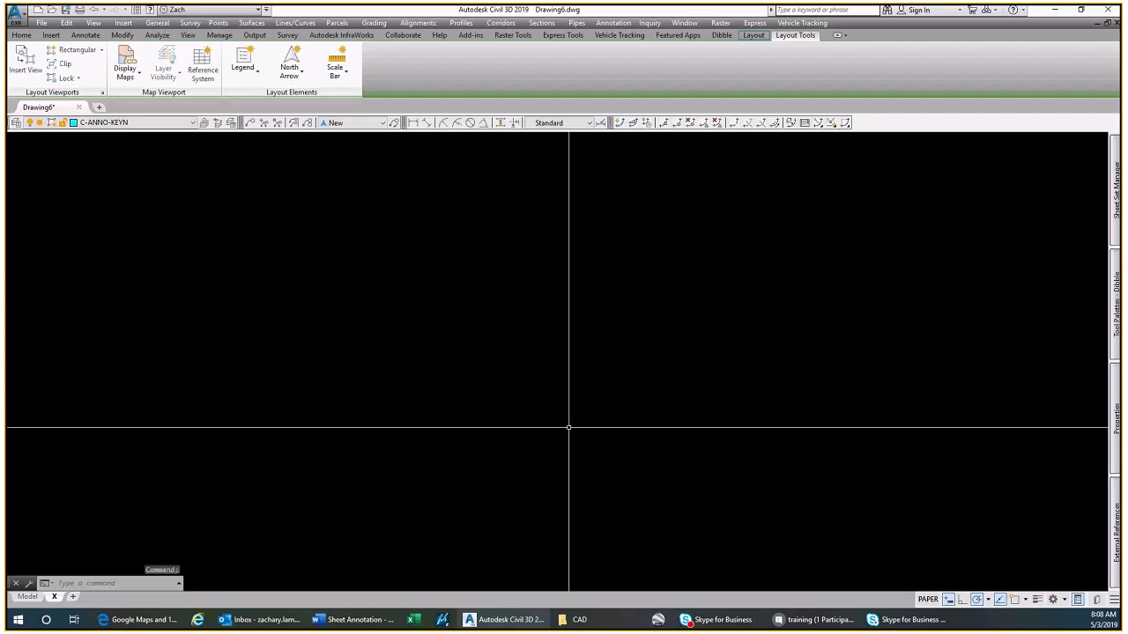
Examine the imported sheet in the Demolition subset, collapsing and re-expanding the subset
{"action": "left_click", "coordinate": [928, 208]}
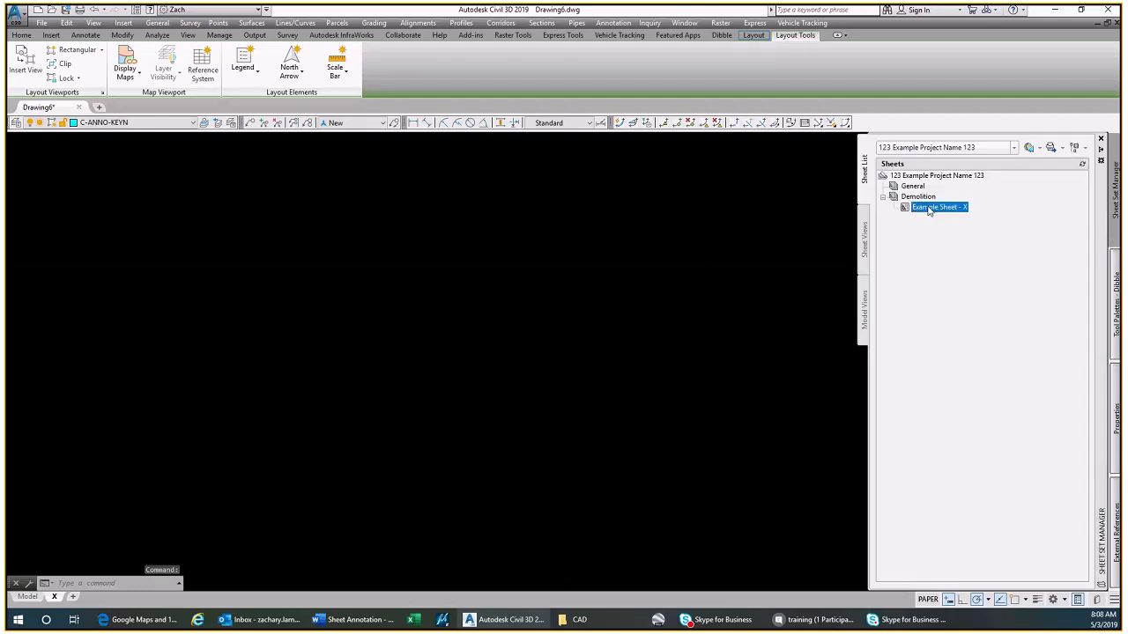
{"action": "left_click", "coordinate": [884, 200]}
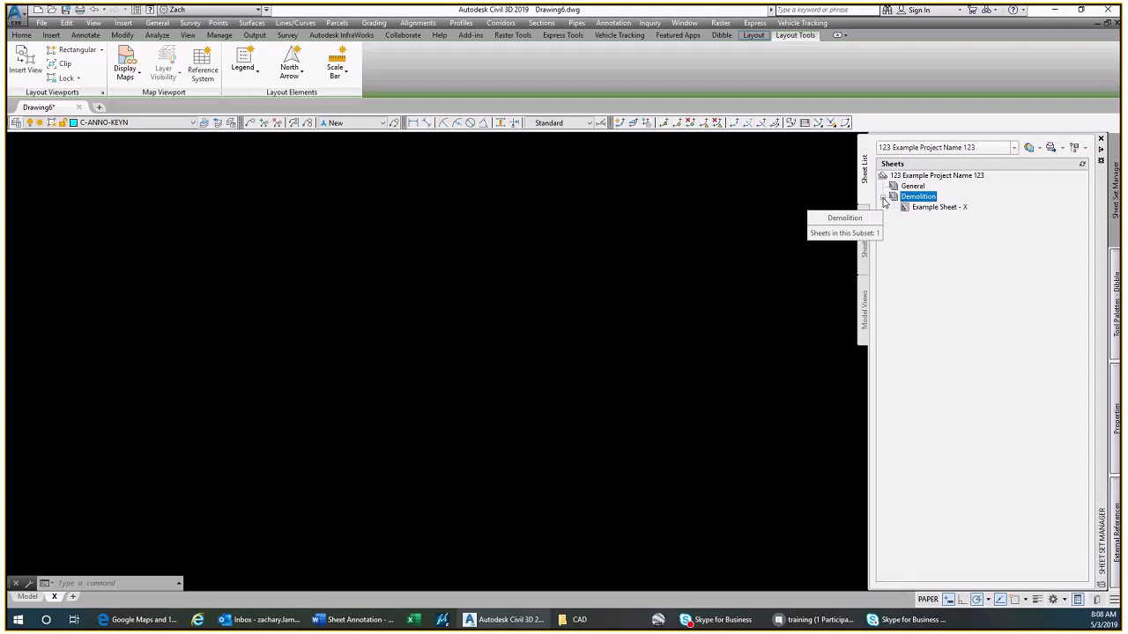
{"action": "left_click", "coordinate": [884, 200]}
{"action": "left_click", "coordinate": [884, 200]}
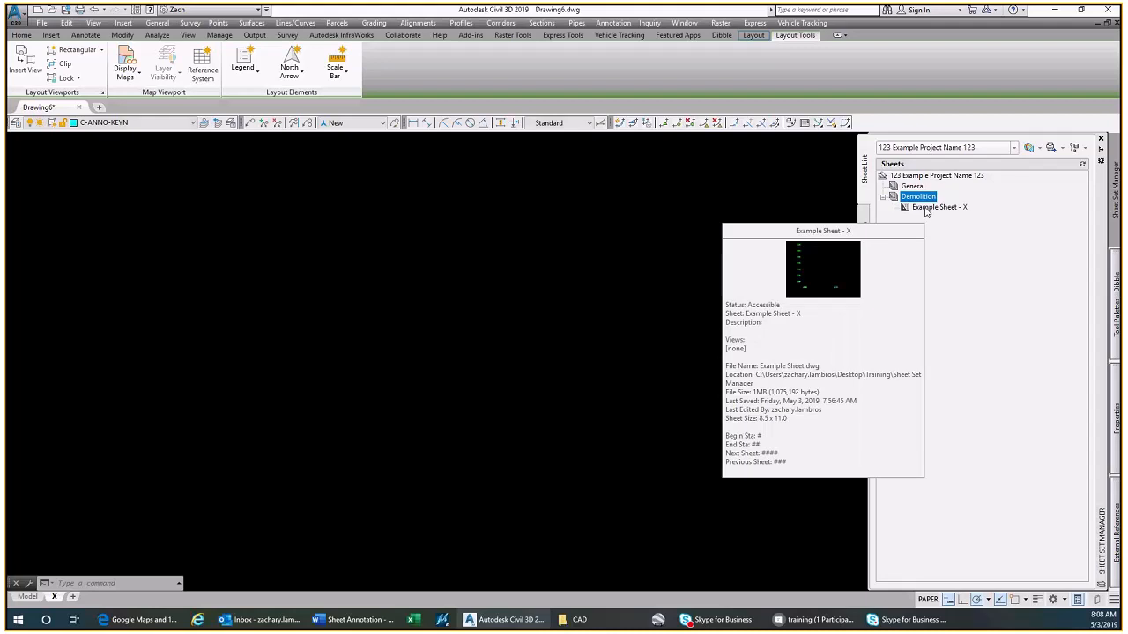
Renumber the Example Sheet - X sheet in the Demolition subset as C2.1 and set its sheet title to SITE PLAN
{"action": "right_click", "coordinate": [926, 214]}
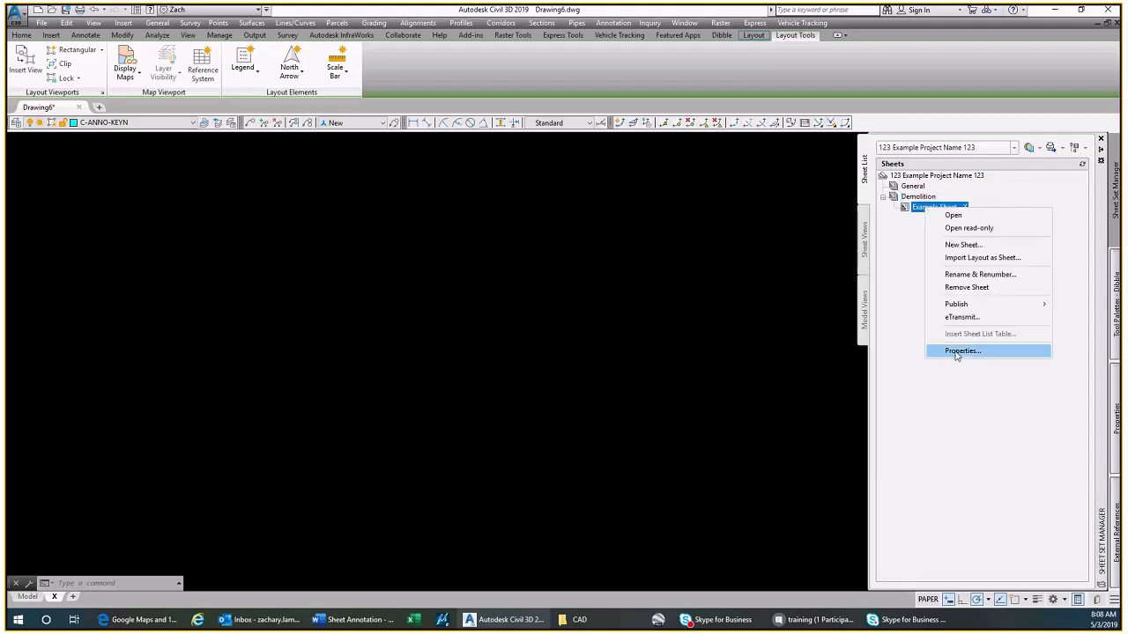
{"action": "left_click", "coordinate": [967, 275]}
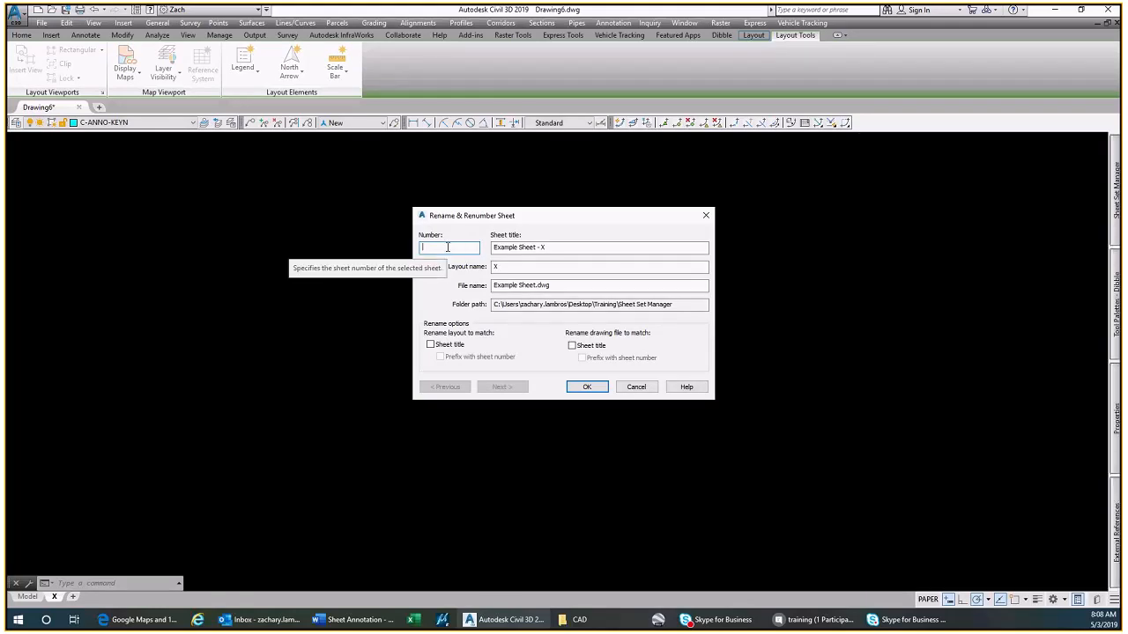
{"action": "type", "text": "C1.1"}
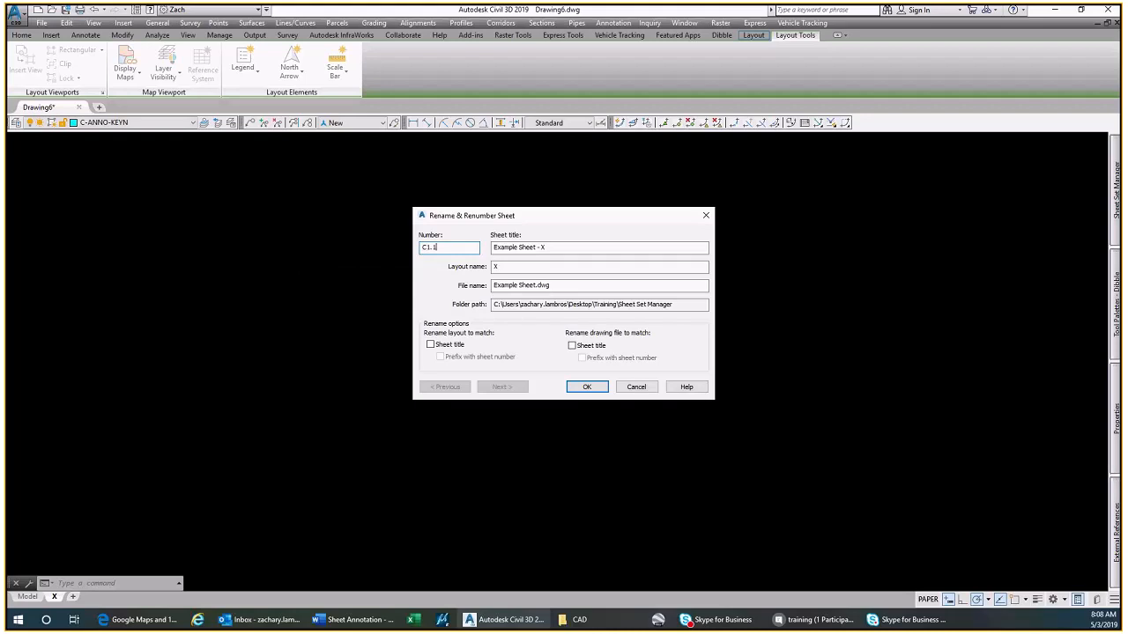
{"action": "type", "text": "2.1"}
{"action": "key", "text": "Tab"}
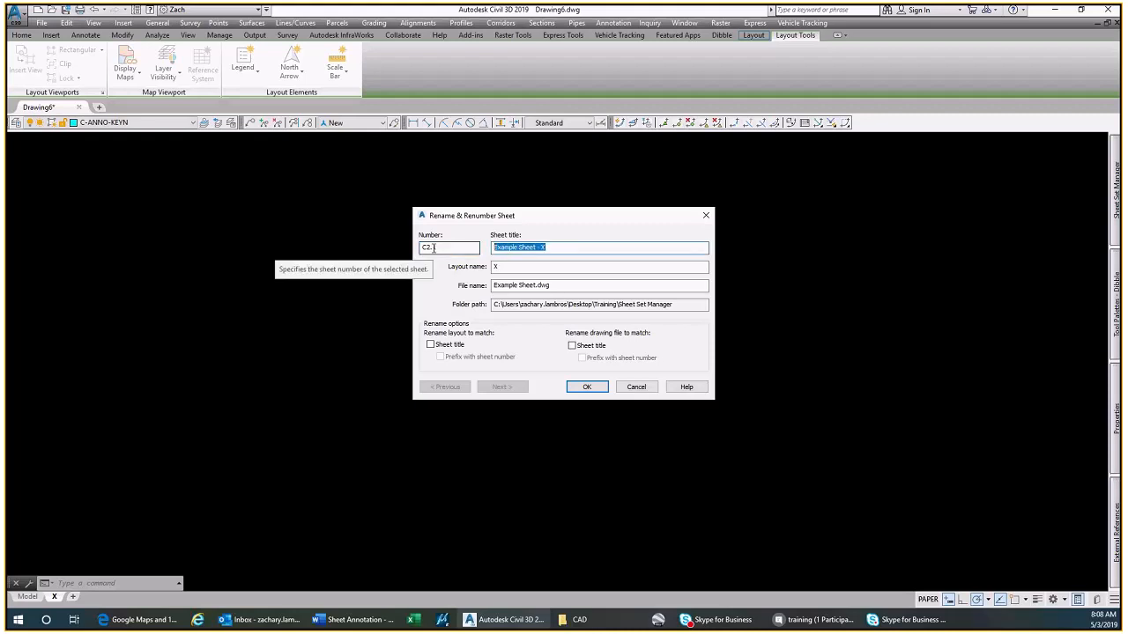
{"action": "type", "text": "S"}
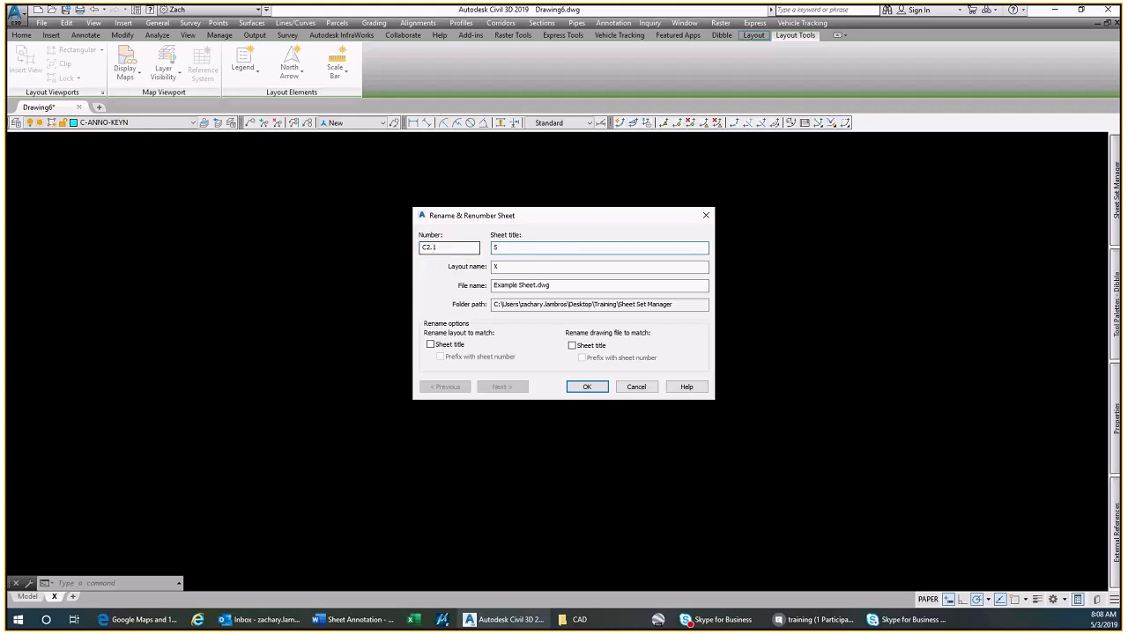
{"action": "type", "text": "ITE PLAN"}
Rename the sheet's layout to C2.1 to match the sheet number and apply the changes
{"action": "left_click", "coordinate": [503, 266]}
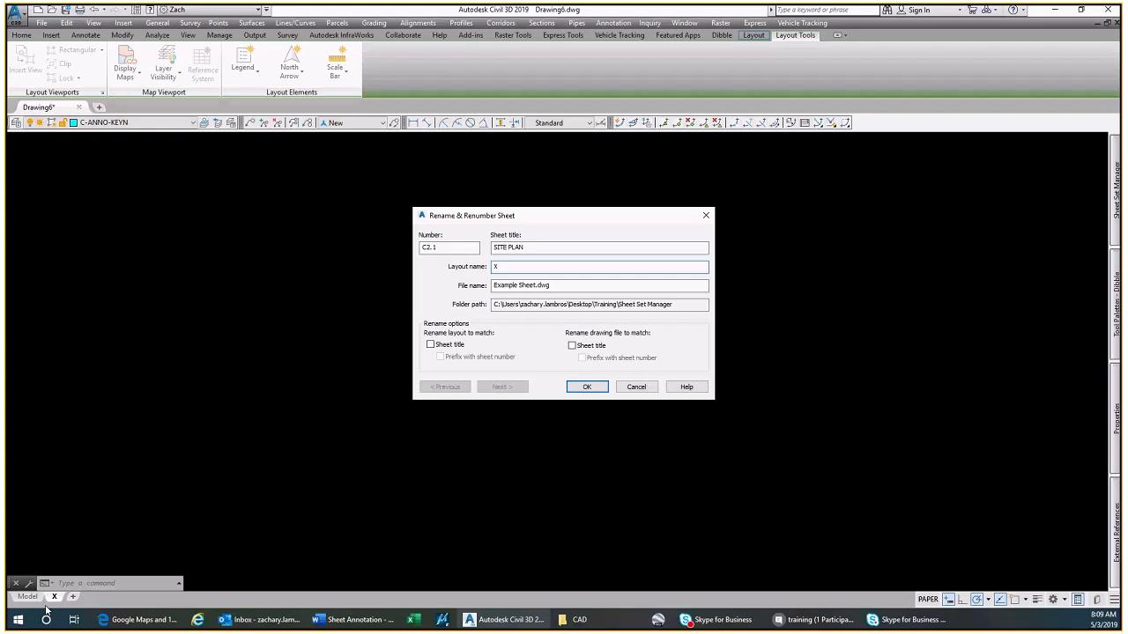
{"action": "key", "text": "BackSpace"}
{"action": "type", "text": "C2.1"}
{"action": "left_click", "coordinate": [456, 249]}
{"action": "left_click", "coordinate": [583, 389]}
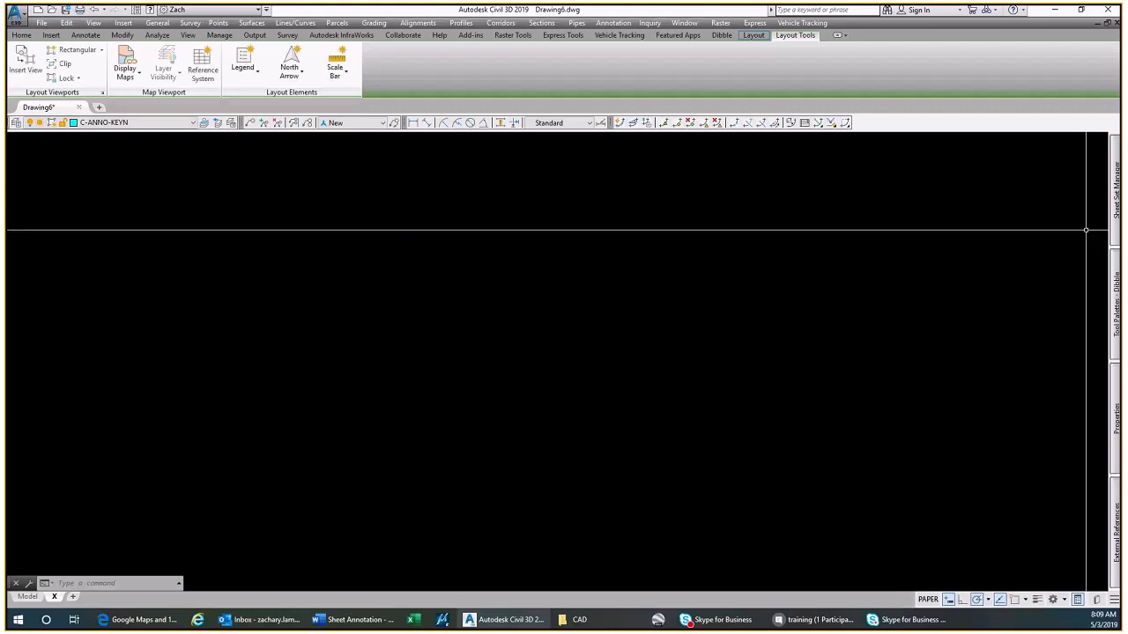
Review the number, title and layout name of the C2.1 - SITE PLAN sheet in Rename & Renumber, then leave without making changes
{"action": "left_click", "coordinate": [936, 210]}
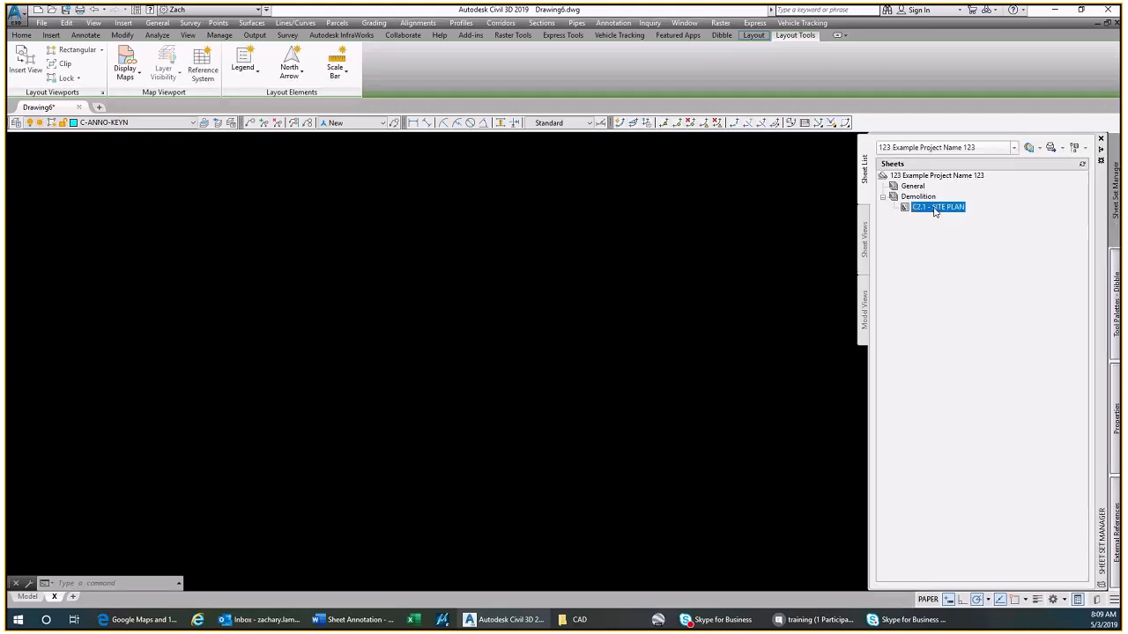
{"action": "right_click", "coordinate": [935, 212]}
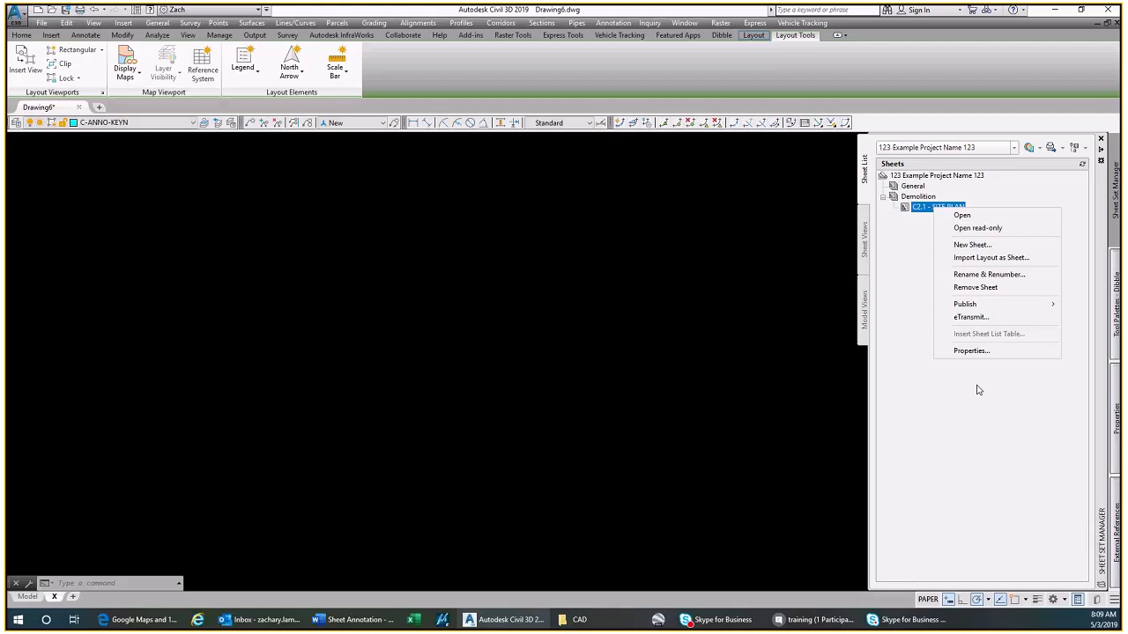
{"action": "left_click", "coordinate": [972, 280]}
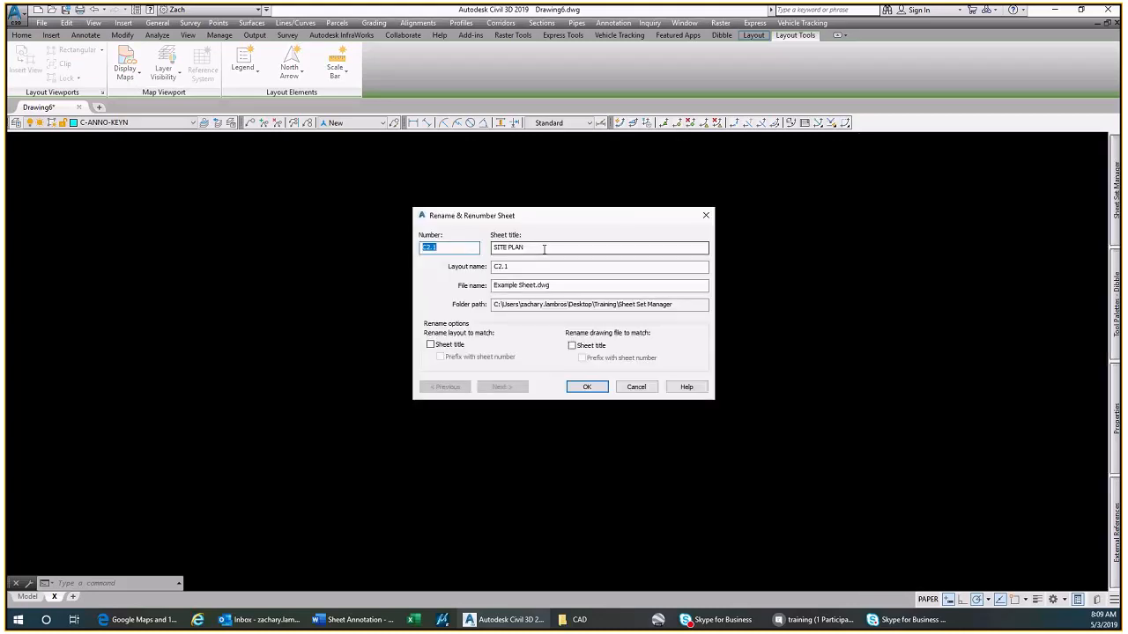
{"action": "key", "text": "Tab"}
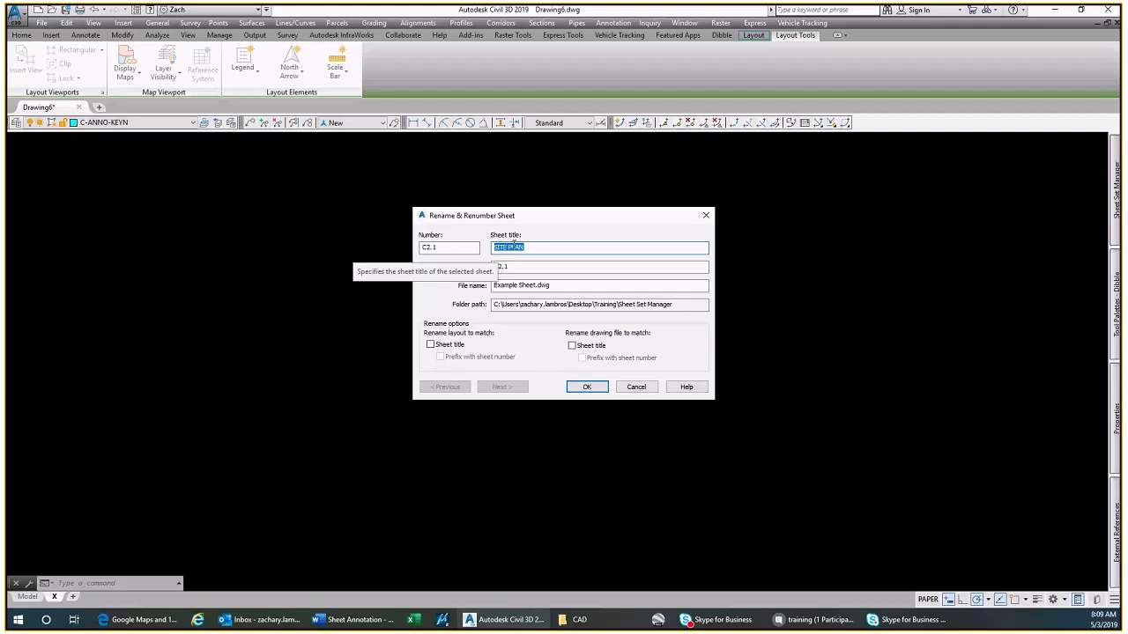
{"action": "left_click", "coordinate": [628, 386]}
{"action": "left_click", "coordinate": [627, 385]}
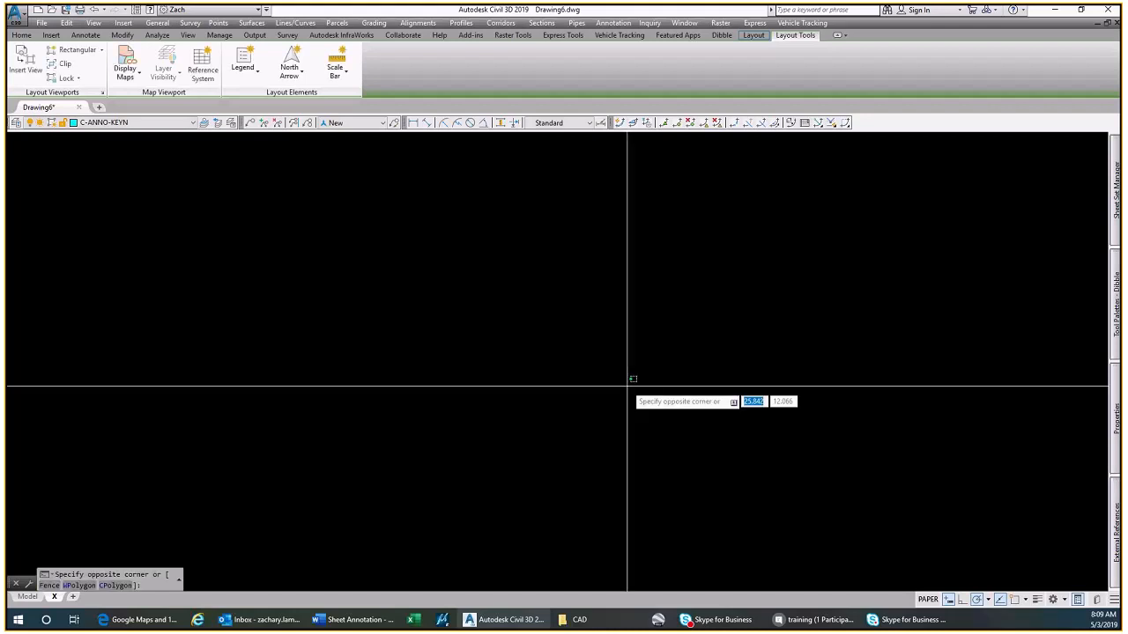
{"action": "key", "text": "Escape"}
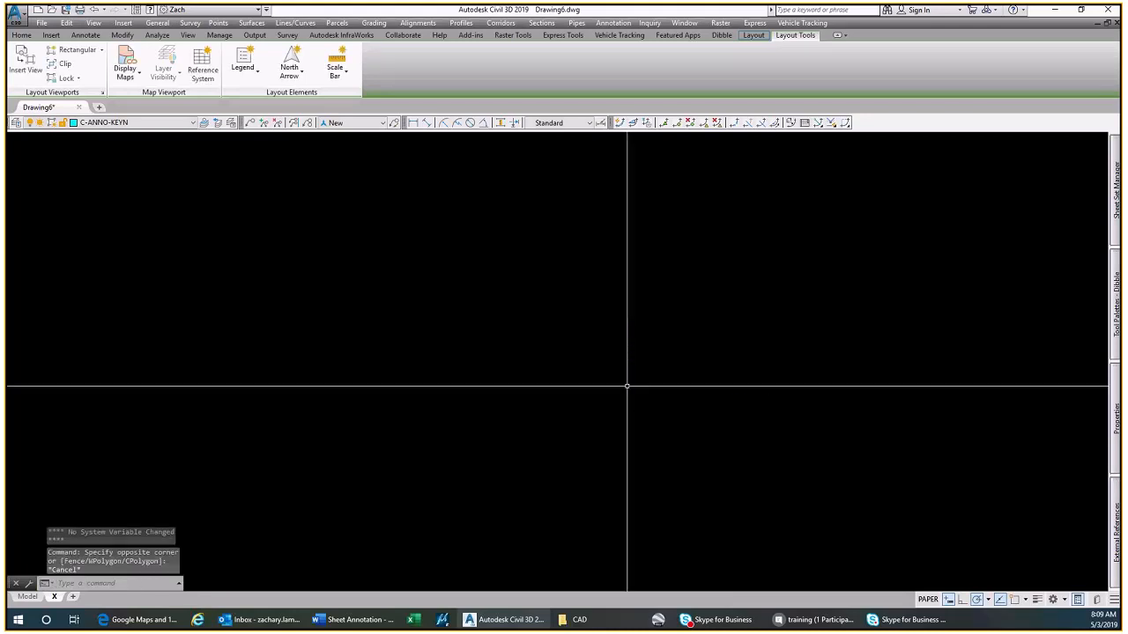